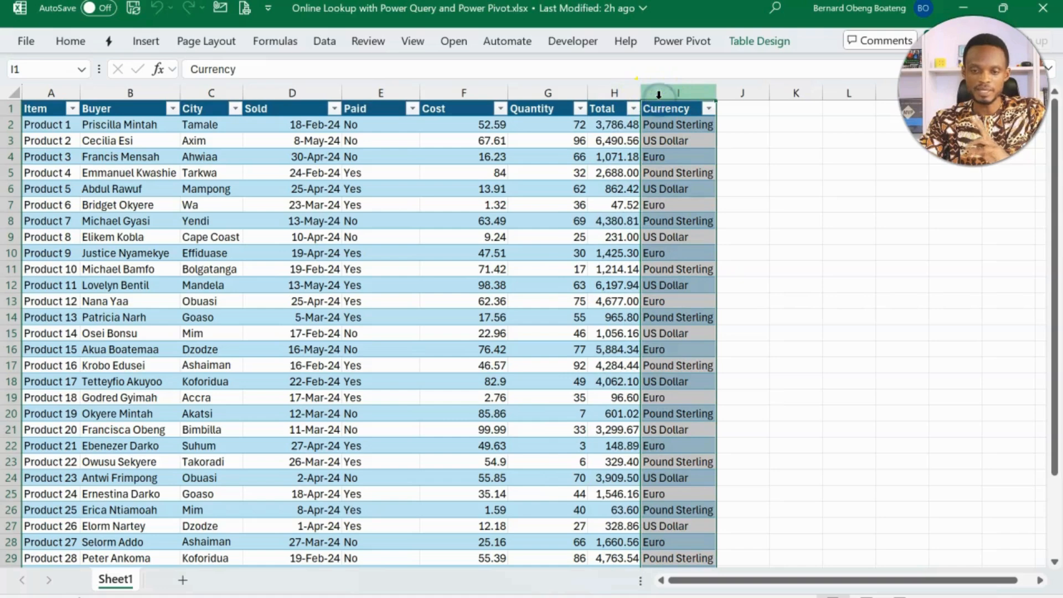
Step: Examine the Total, Currency and Paid columns of the sales table on Sheet1
click(619, 155)
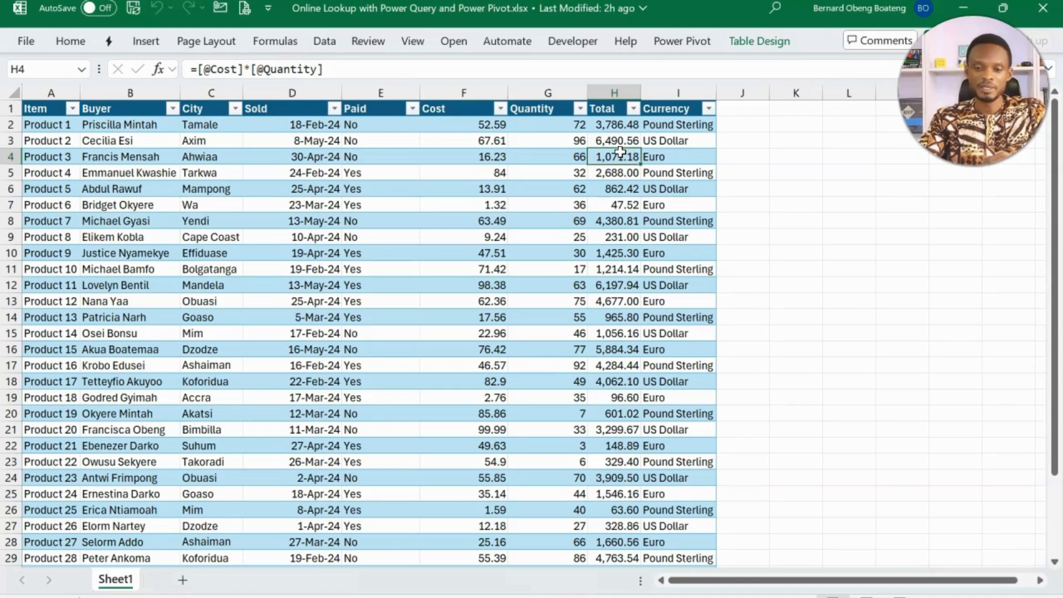
click(678, 92)
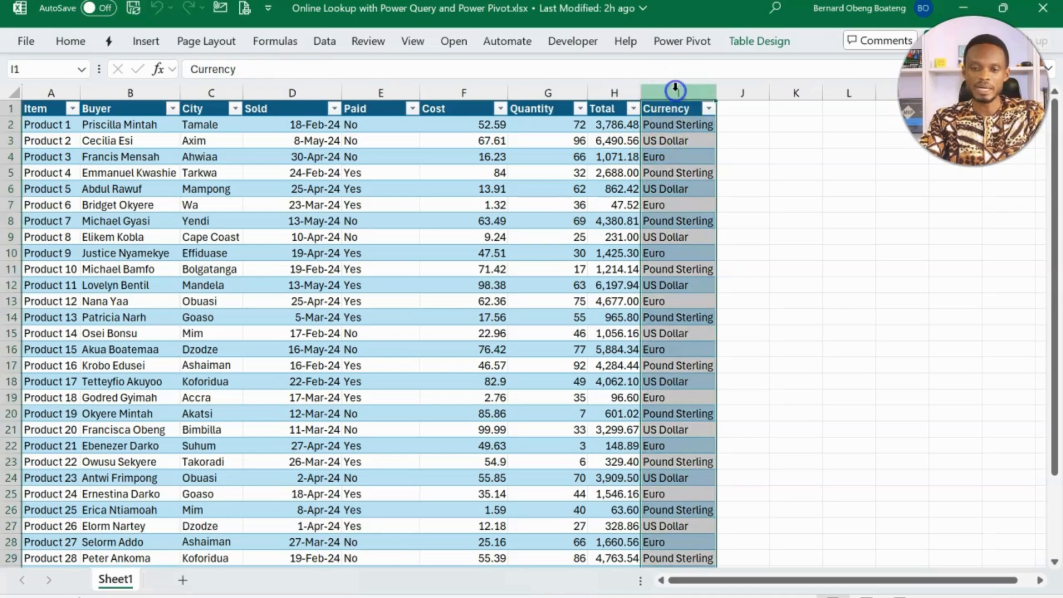
click(667, 193)
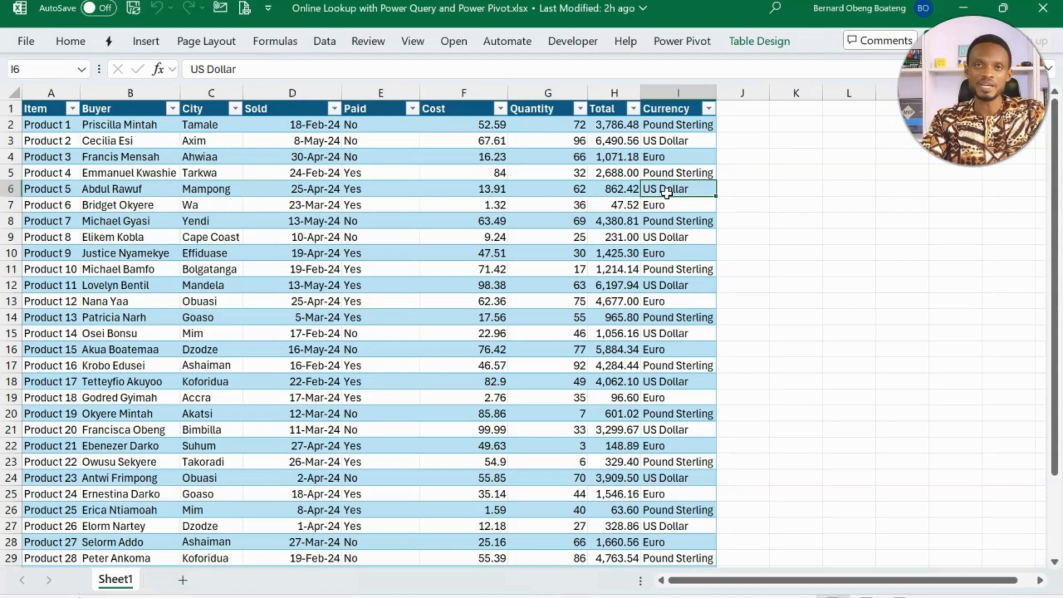
click(380, 137)
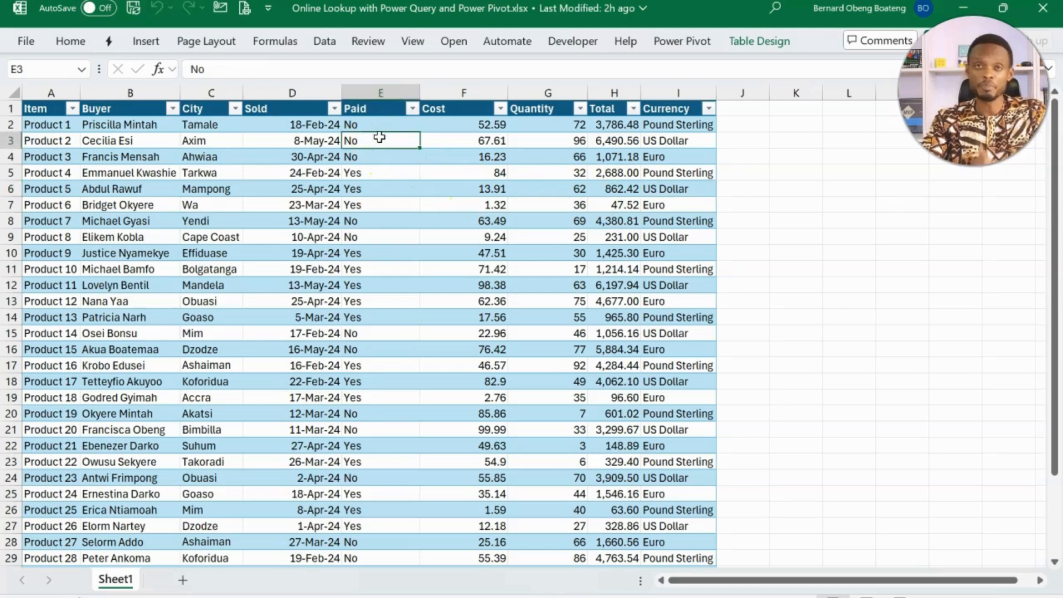
click(378, 94)
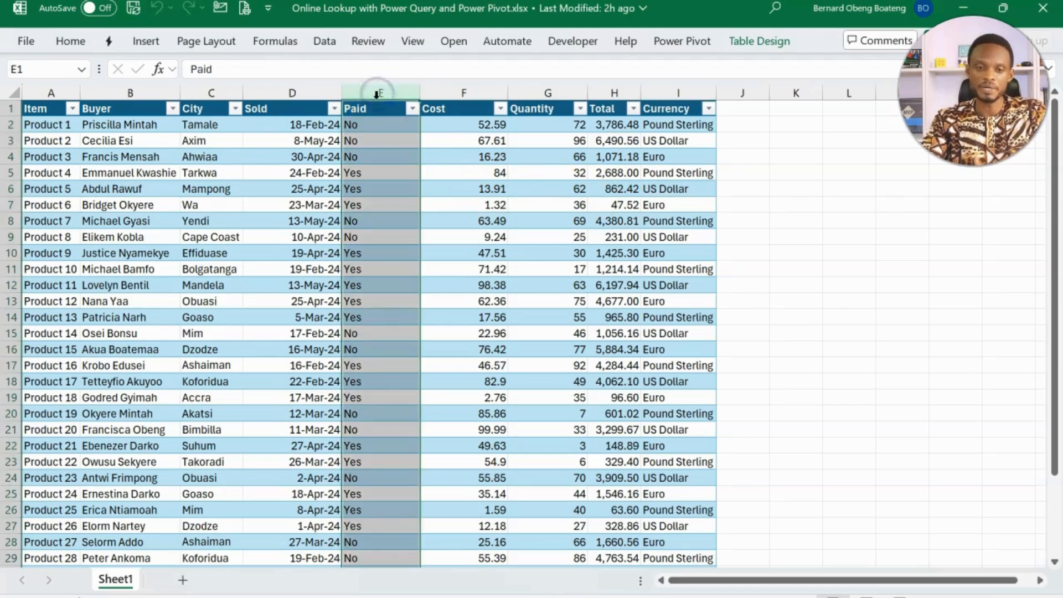
click(373, 125)
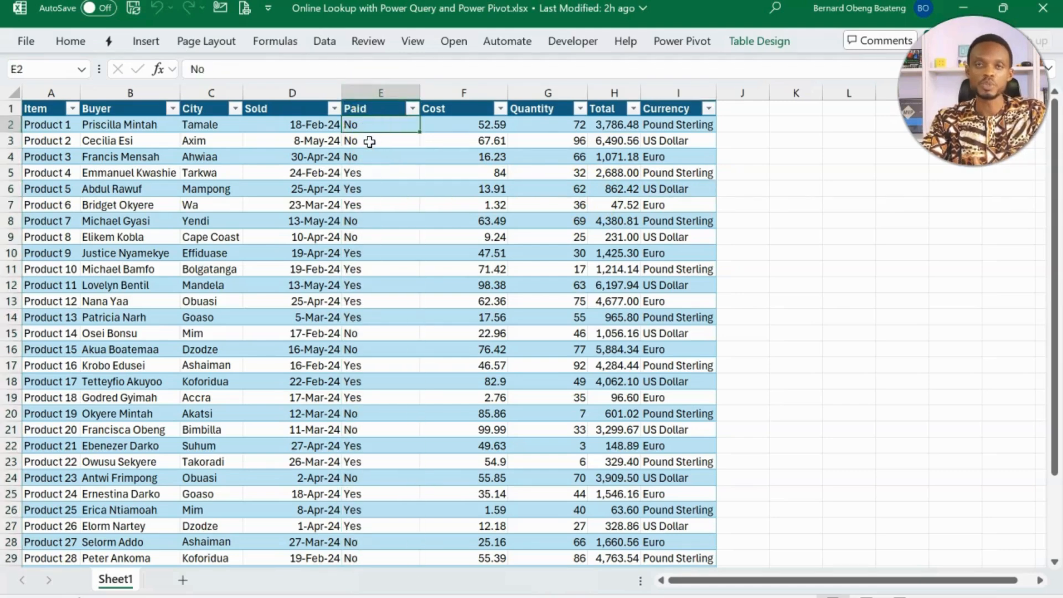
click(446, 162)
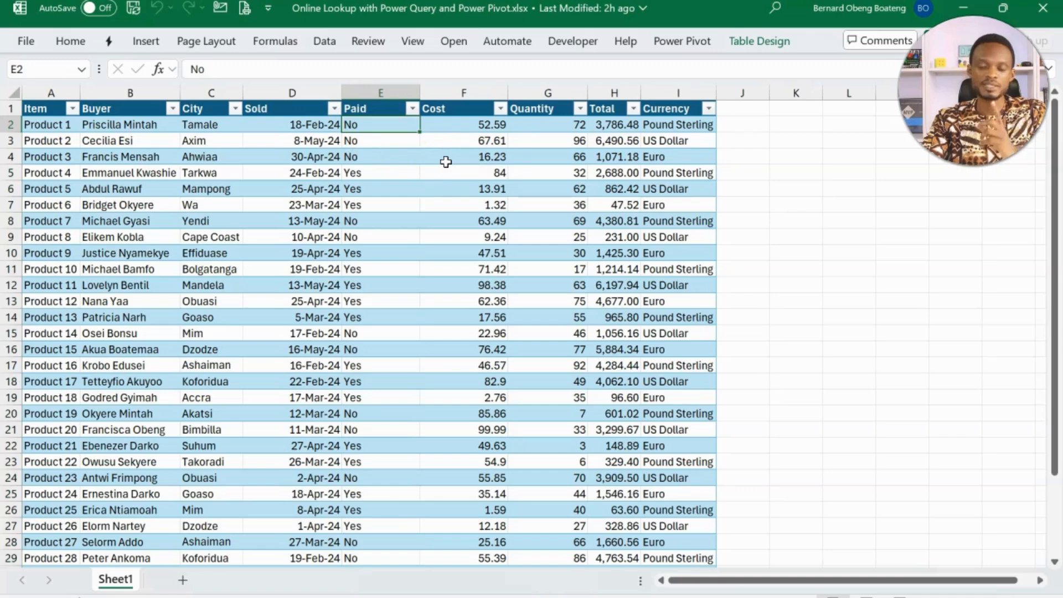
click(679, 92)
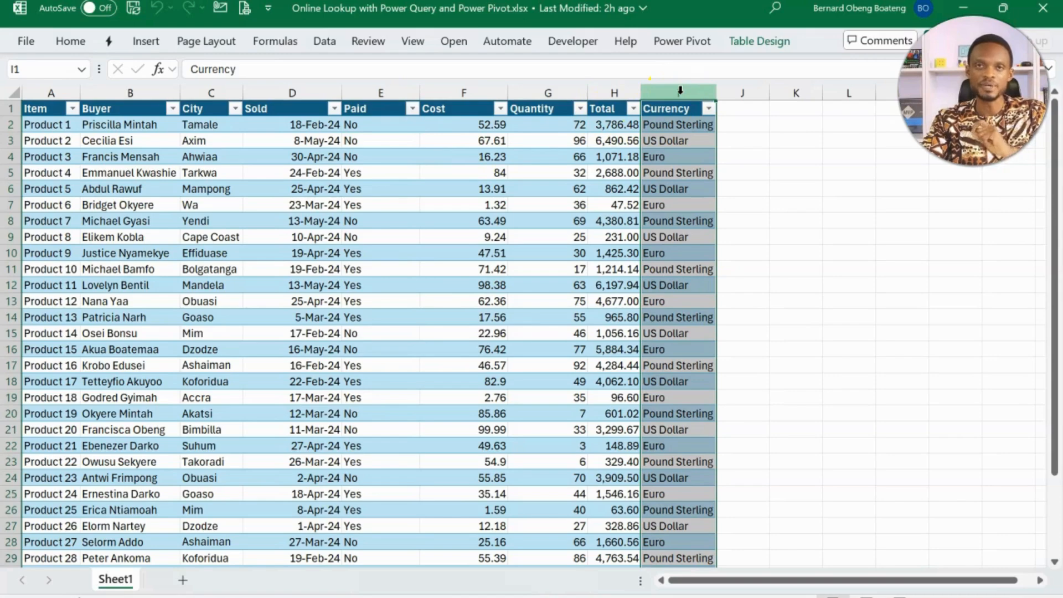
click(615, 173)
click(403, 135)
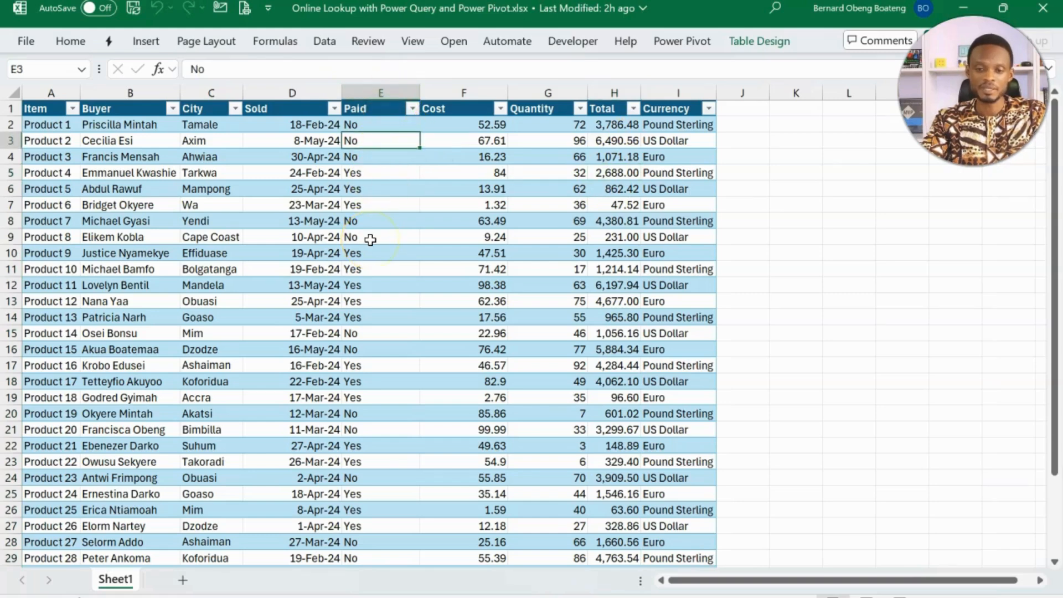
click(676, 92)
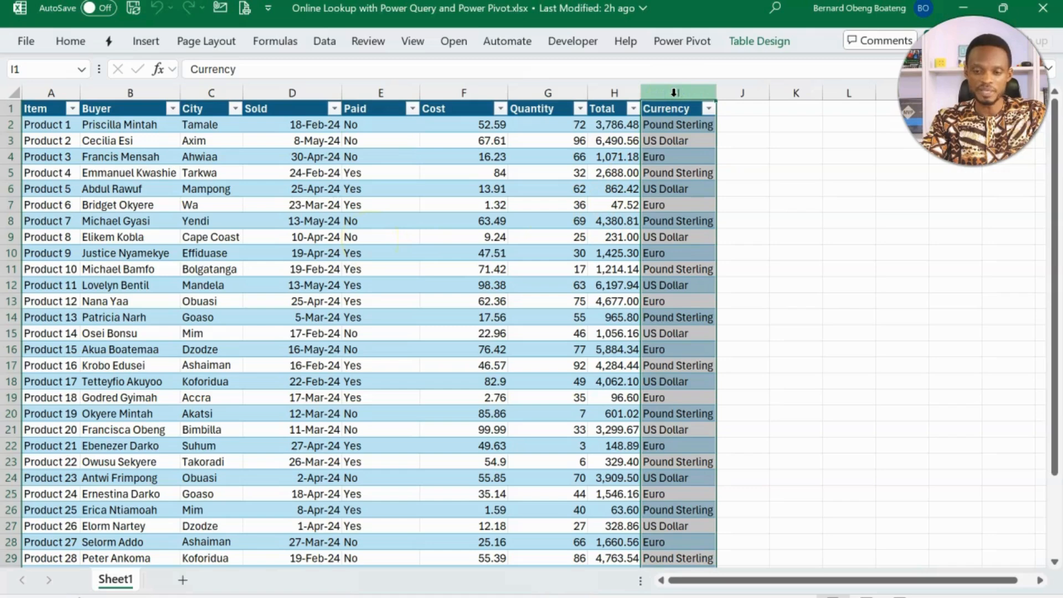
click(662, 187)
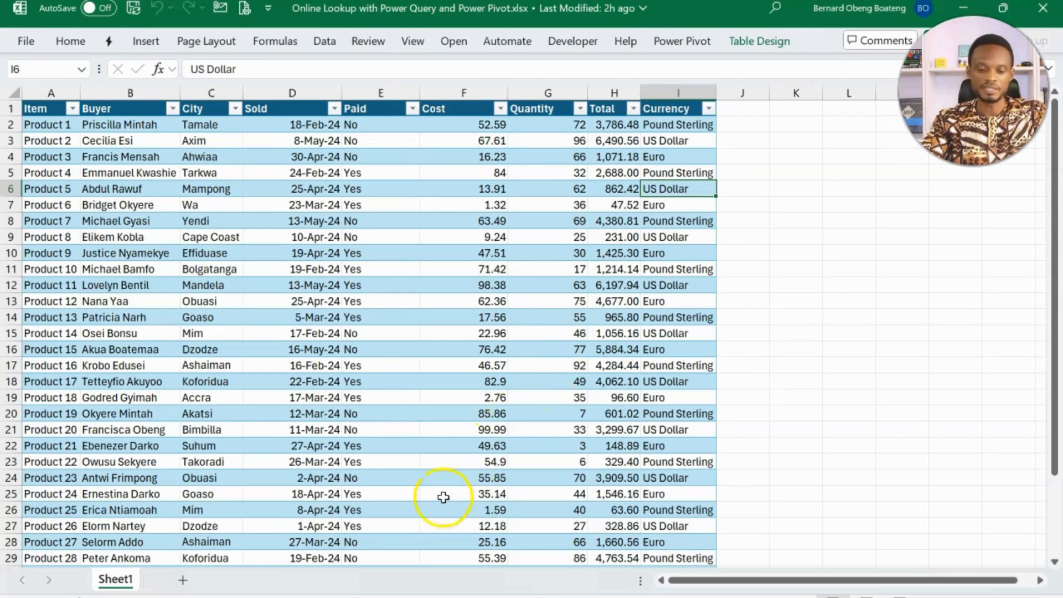
Step: Switch to Firefox and examine the currencies and their buying, selling and mid rates in the Bank of Ghana daily interbank FX table
key(alt+Tab)
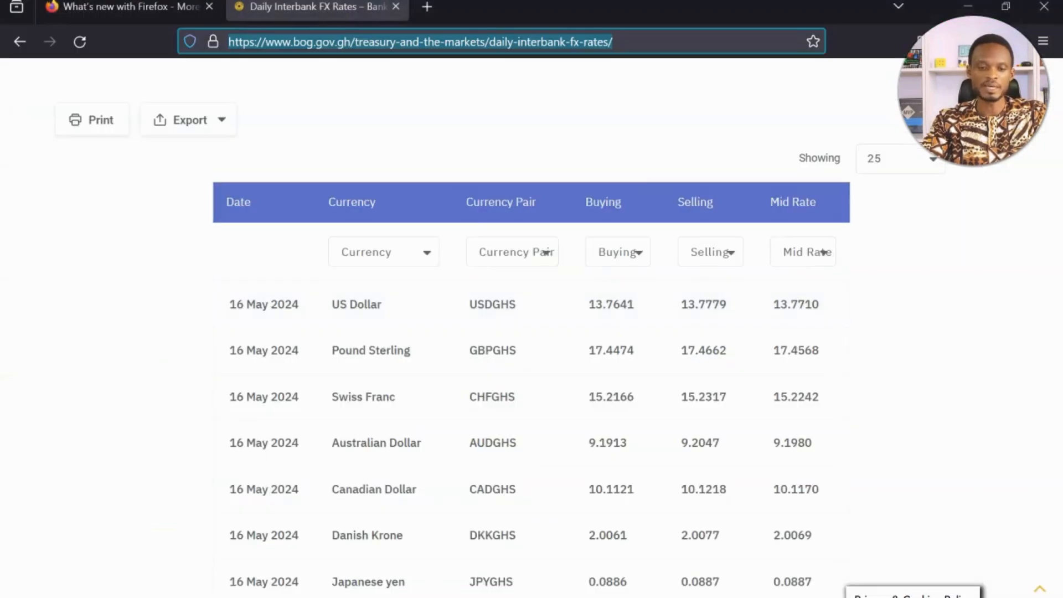
click(436, 142)
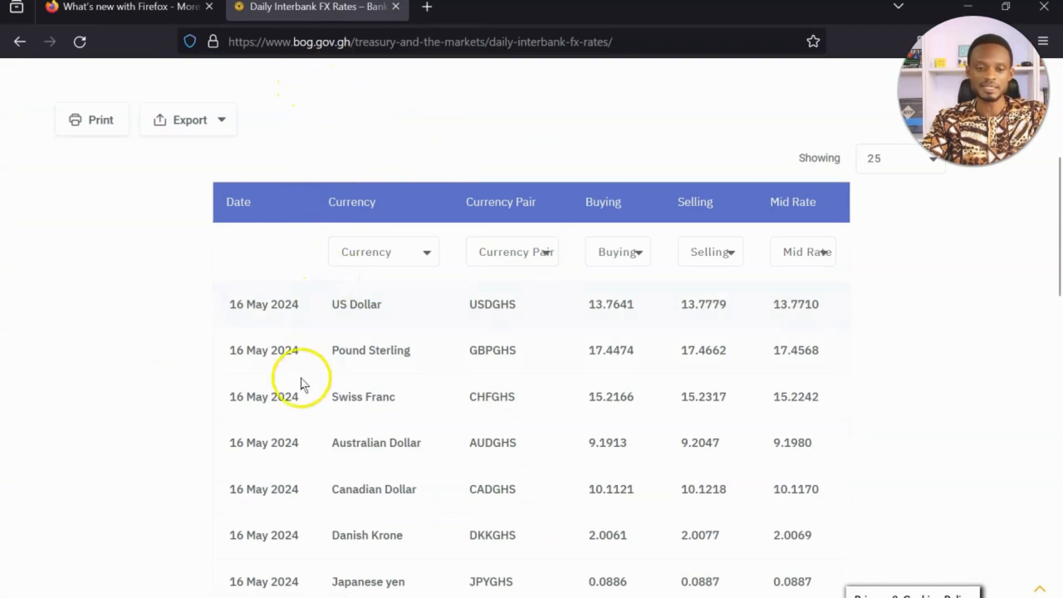
scroll(298, 395, down, 3)
scroll(293, 398, up, 2)
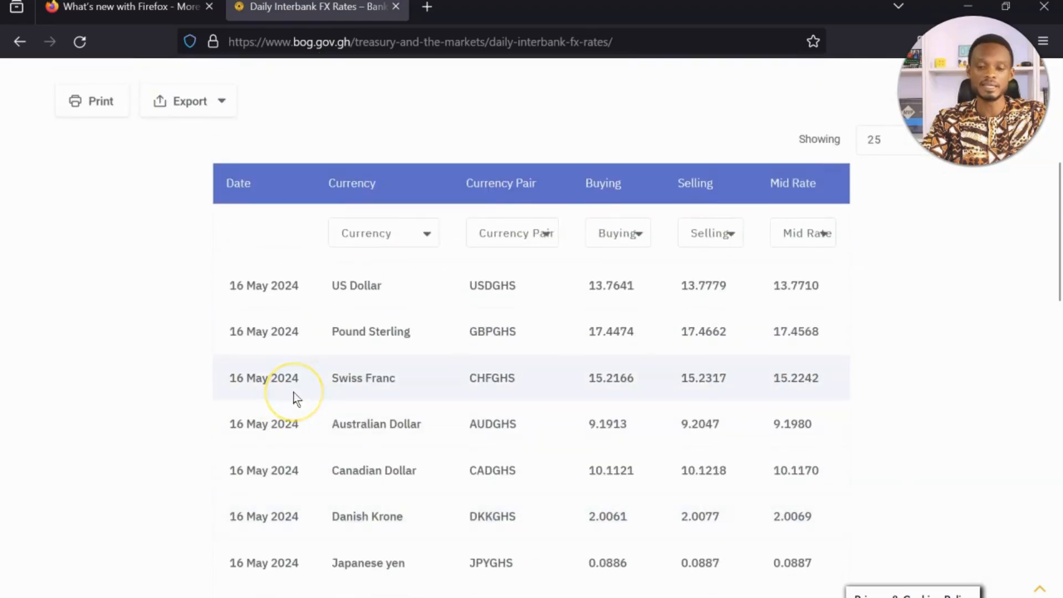
scroll(294, 397, down, 3)
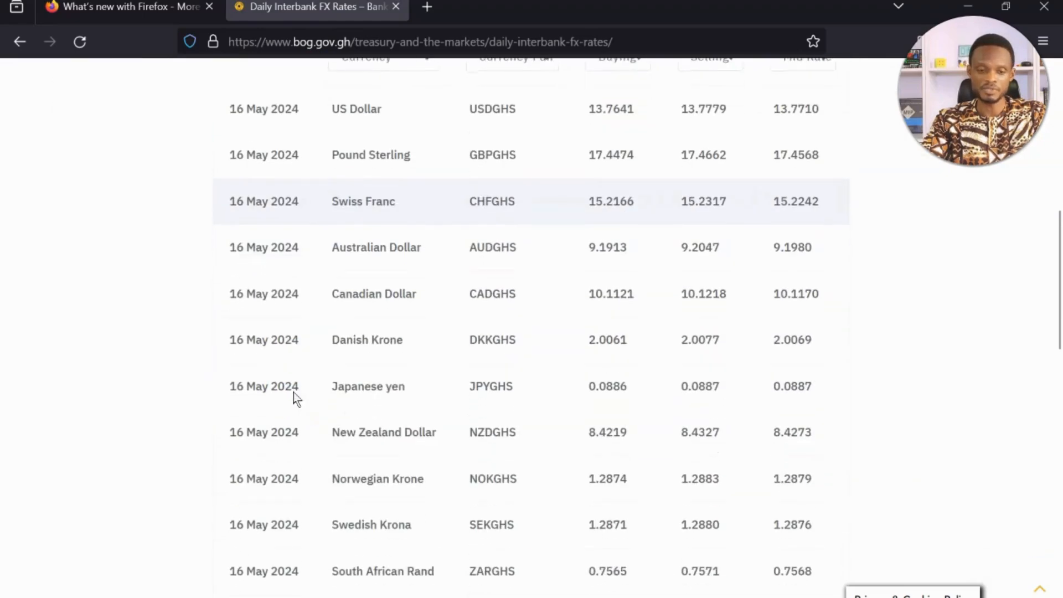
scroll(294, 397, up, 3)
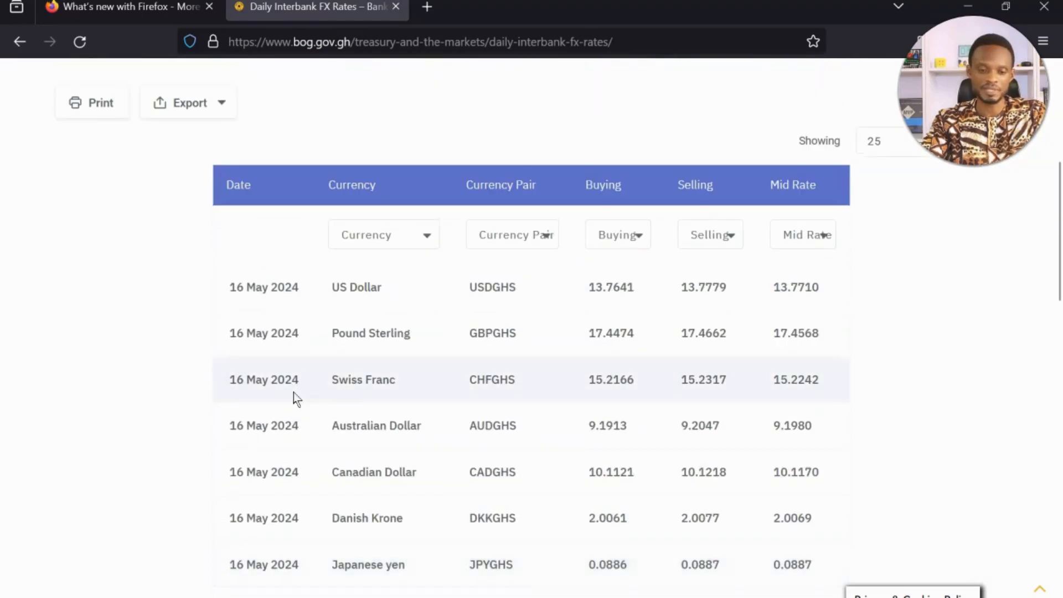
scroll(296, 398, down, 6)
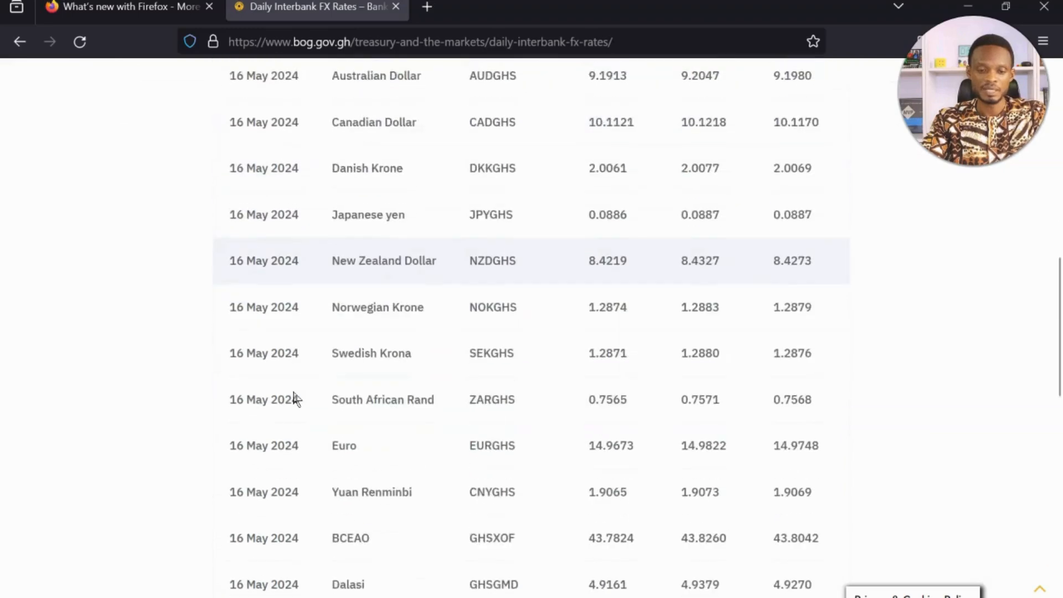
scroll(297, 397, up, 3)
scroll(296, 397, up, 3)
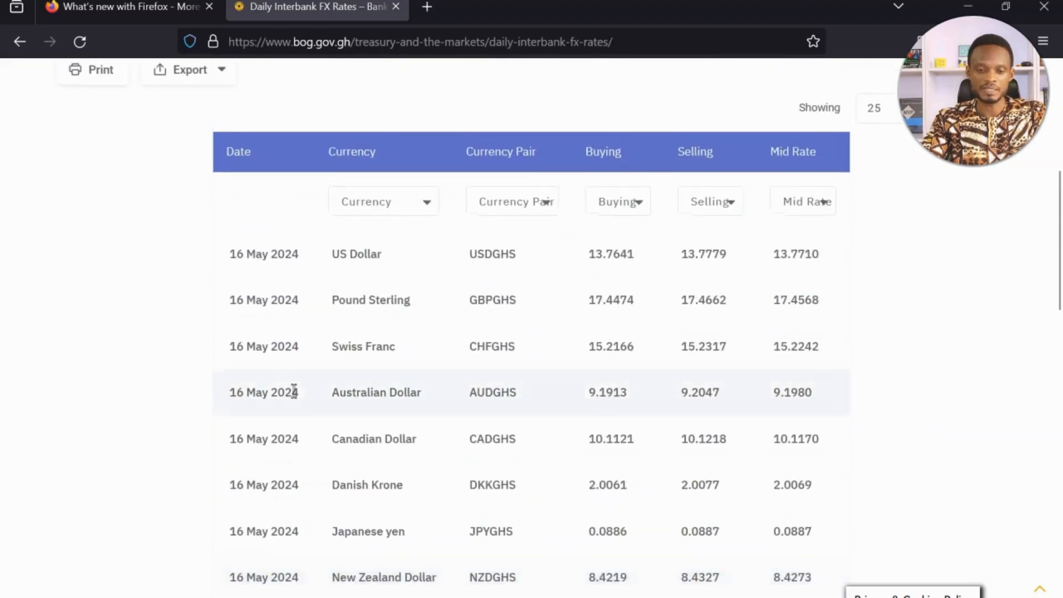
scroll(294, 398, up, 1)
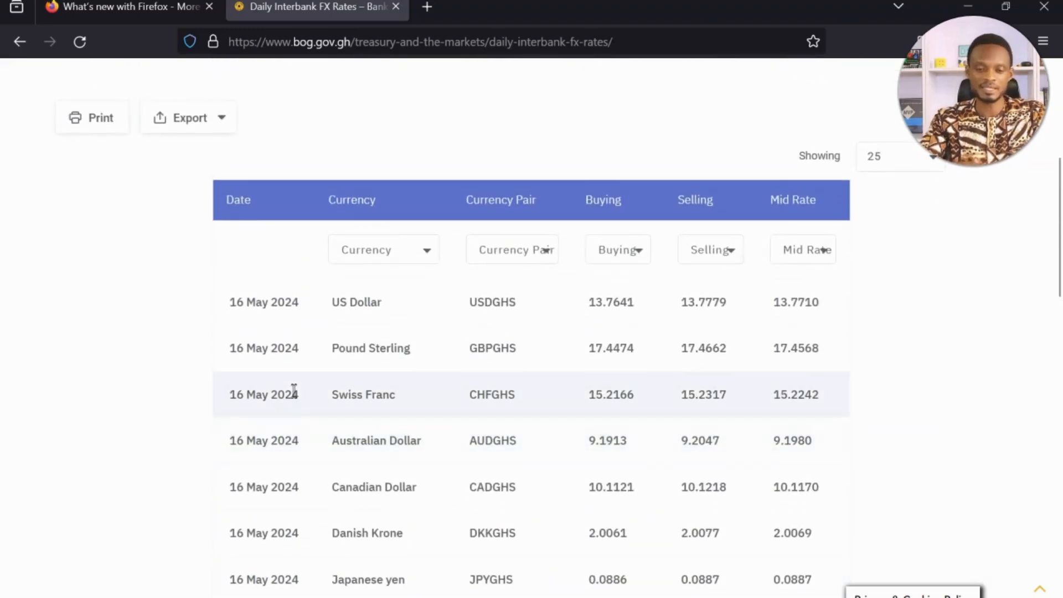
scroll(294, 391, down, 5)
scroll(294, 393, up, 5)
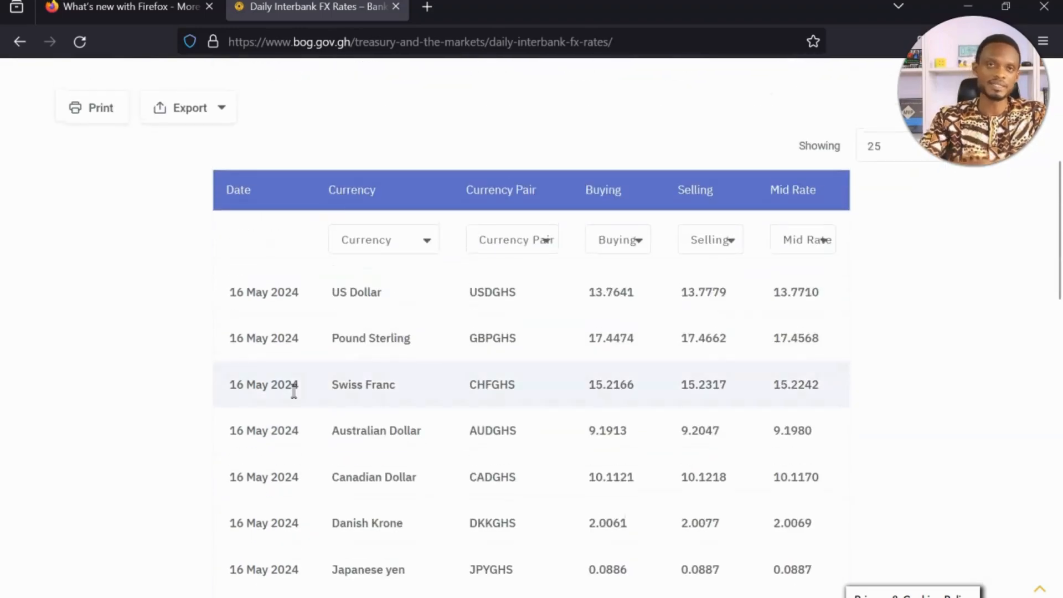
scroll(294, 391, down, 2)
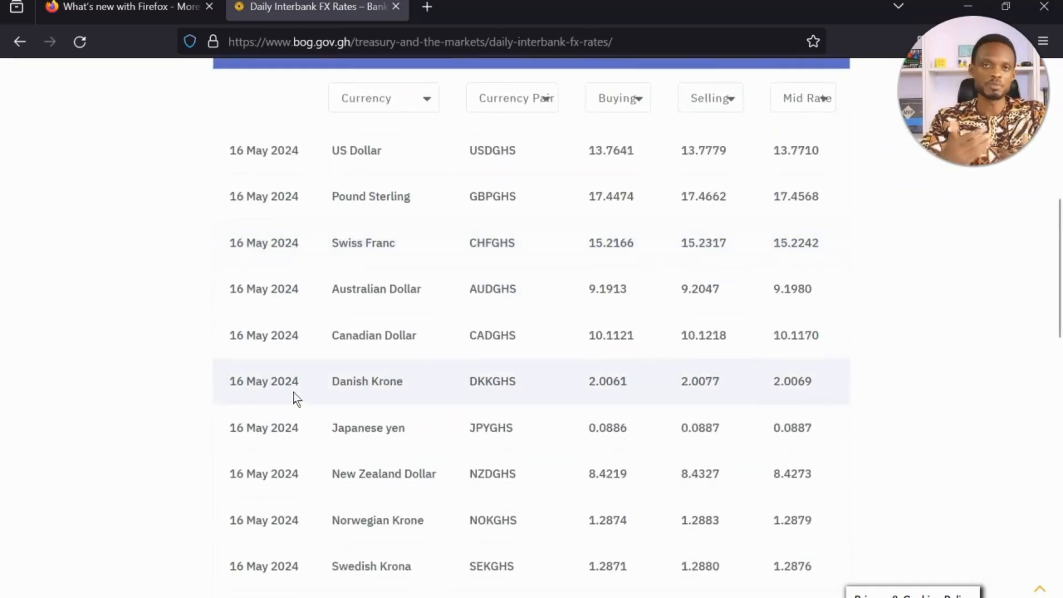
scroll(295, 394, down, 6)
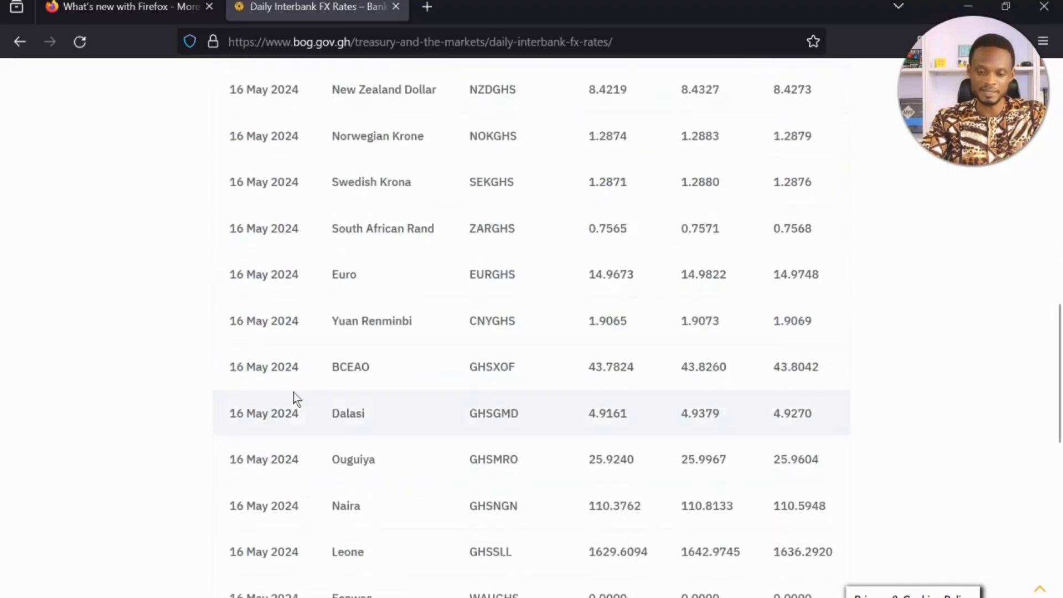
scroll(294, 394, down, 2)
scroll(294, 394, up, 4)
scroll(294, 397, up, 3)
scroll(294, 398, down, 10)
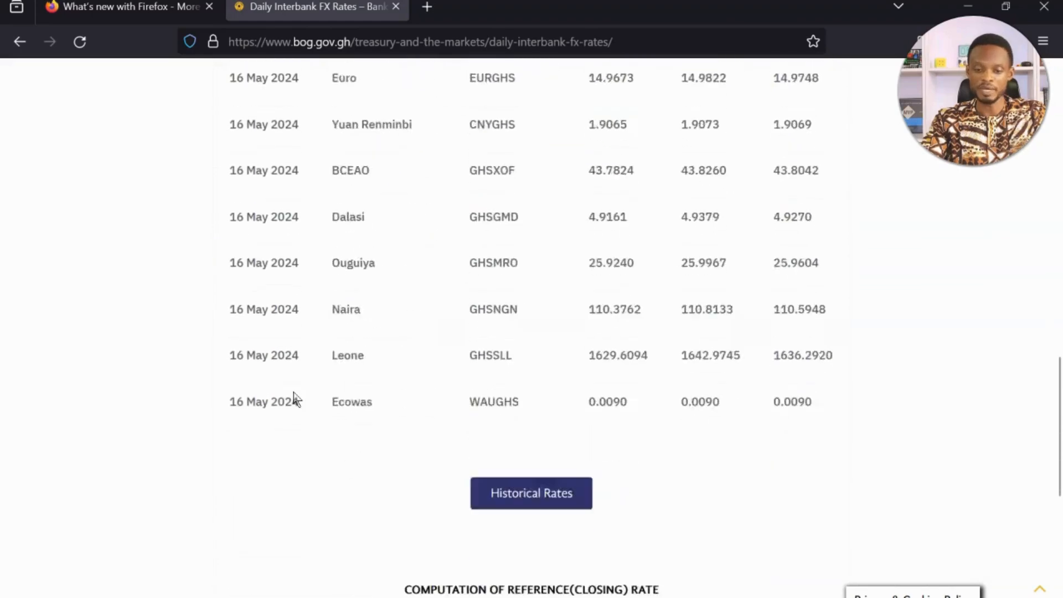
click(526, 292)
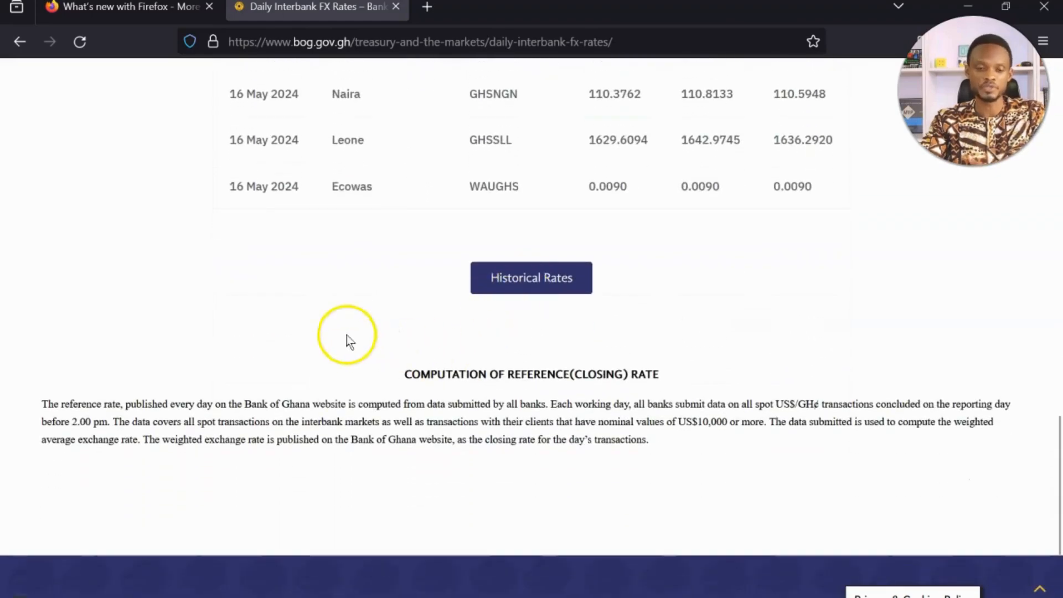
scroll(347, 335, up, 7)
scroll(350, 340, up, 4)
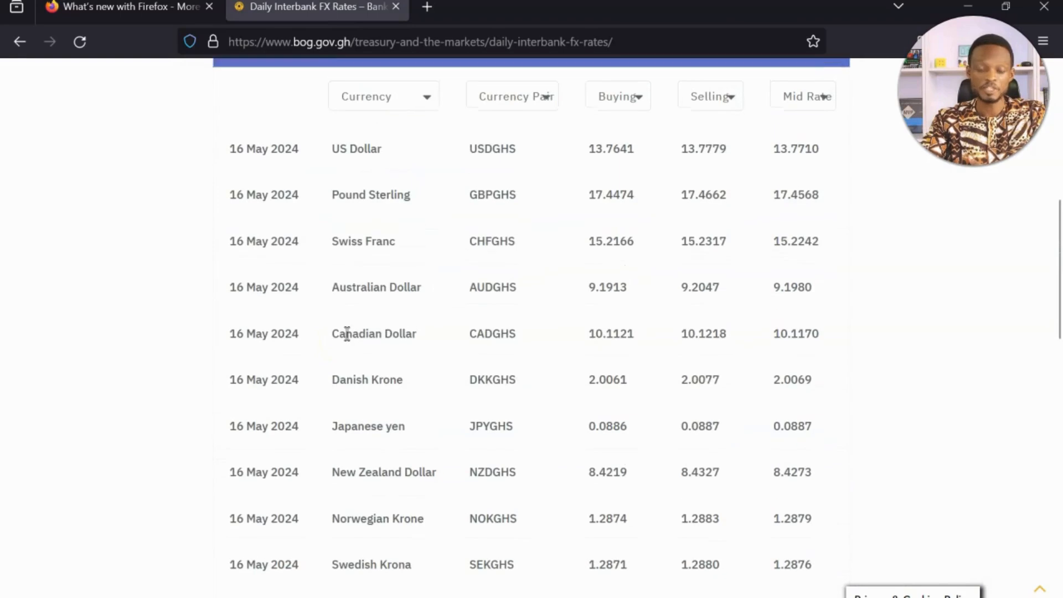
scroll(346, 334, up, 3)
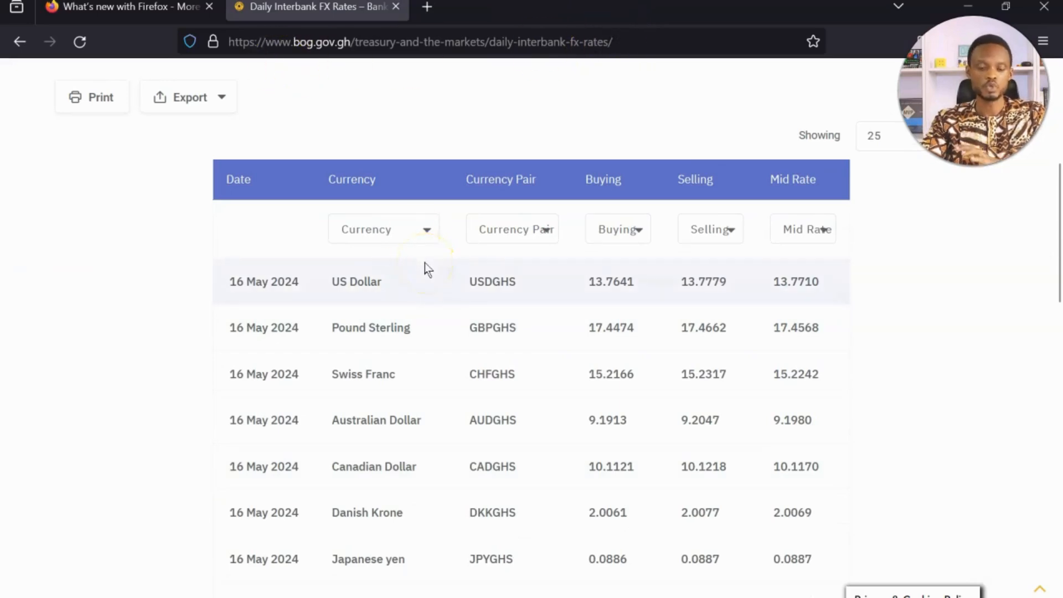
click(332, 590)
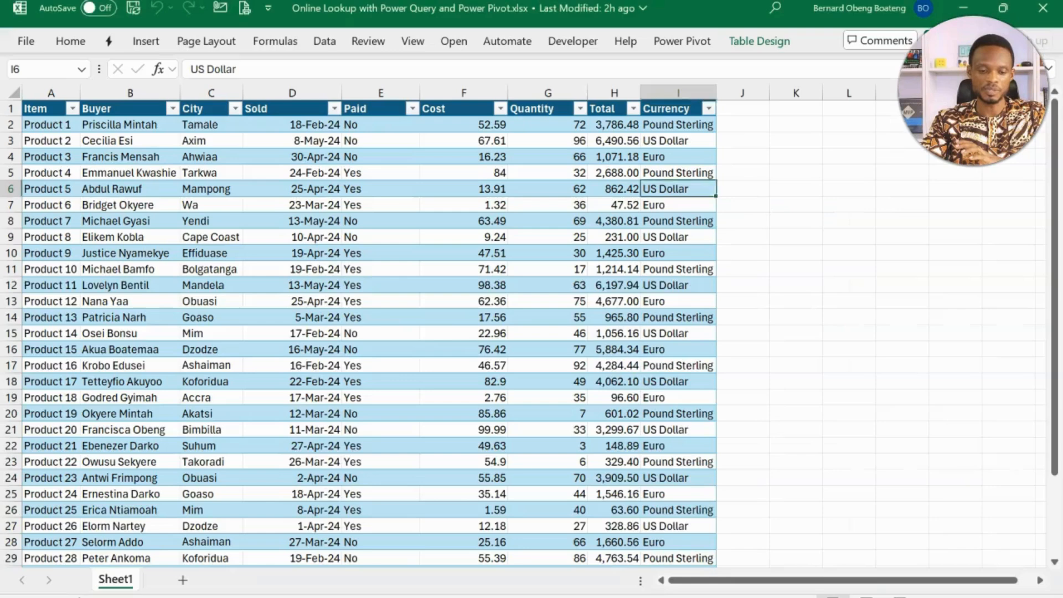
click(442, 332)
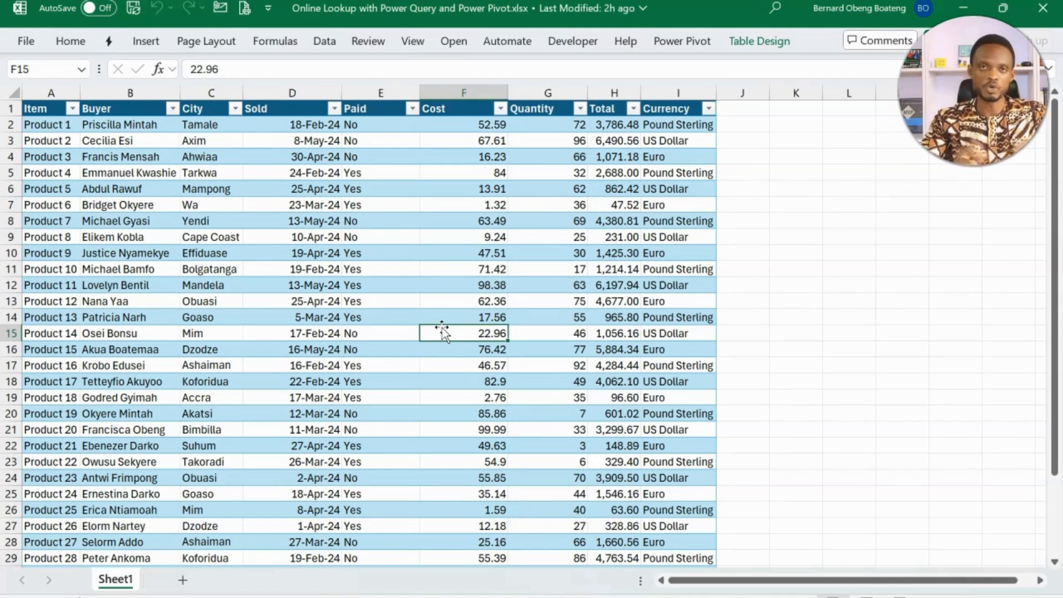
click(323, 42)
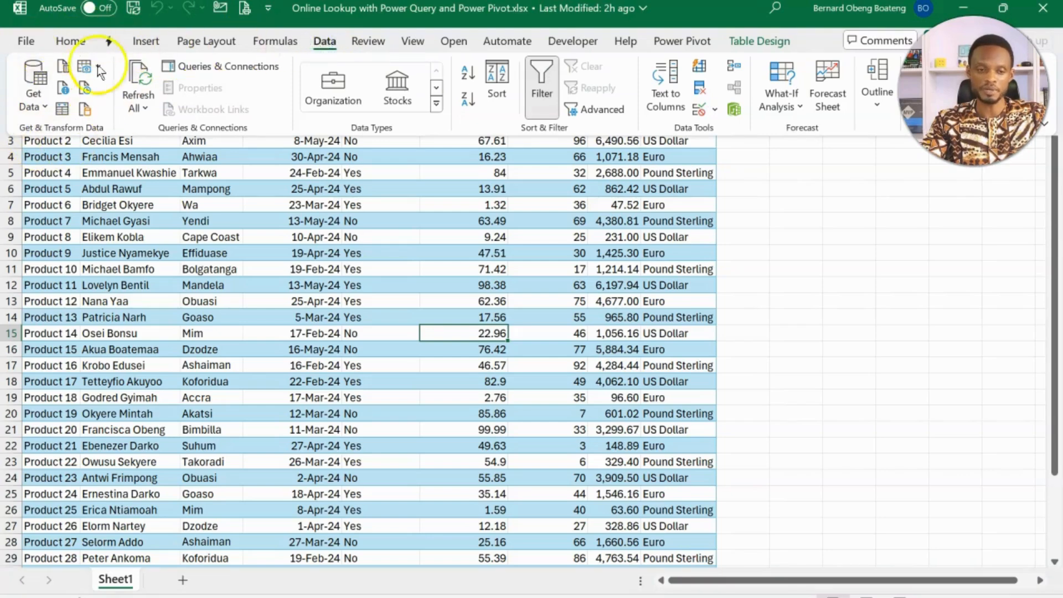
click(35, 98)
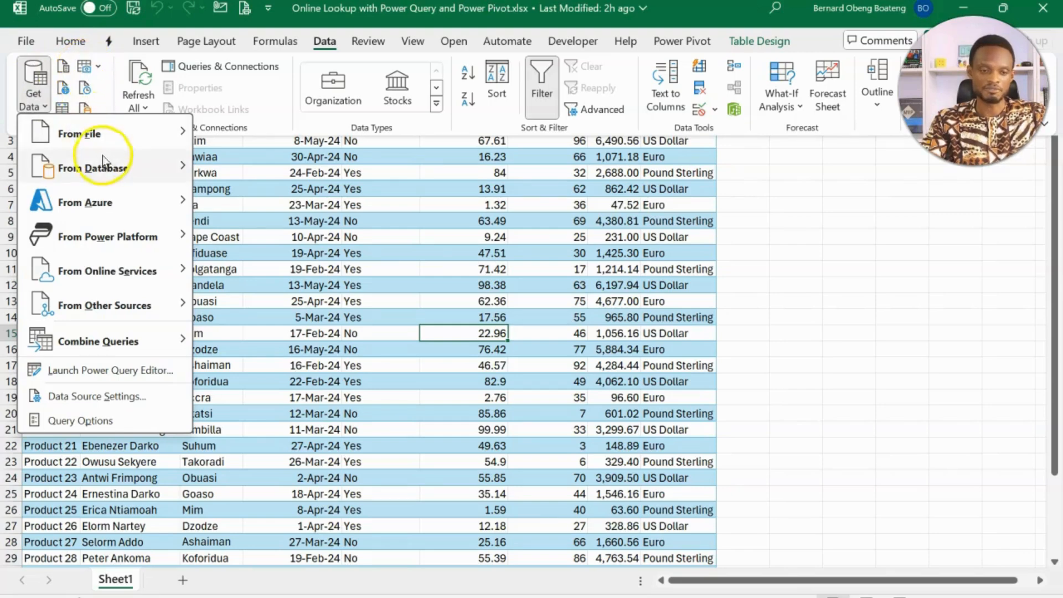
mouse_move(115, 279)
mouse_move(125, 304)
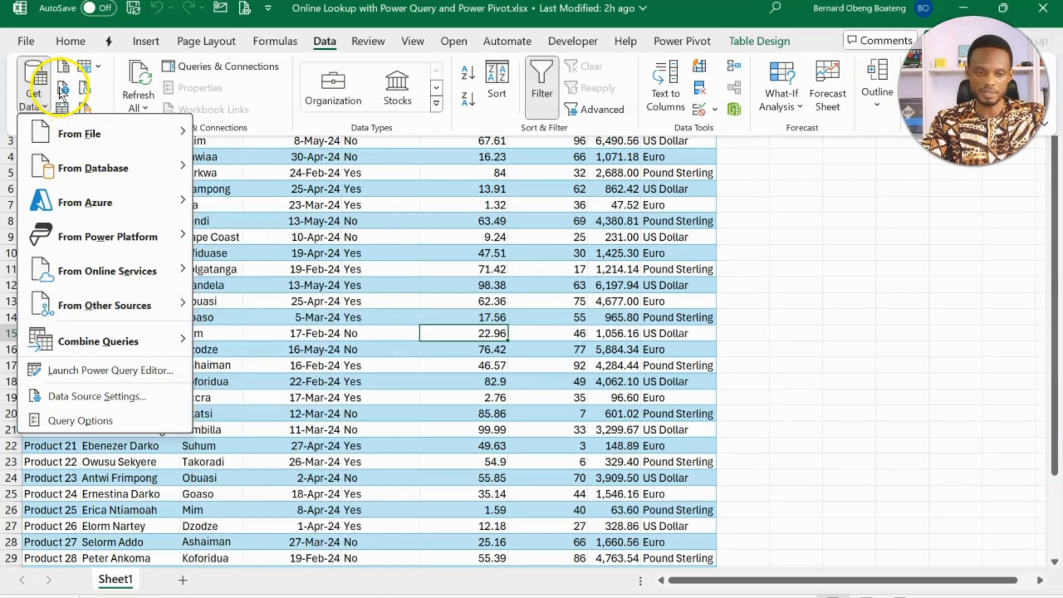
mouse_move(195, 301)
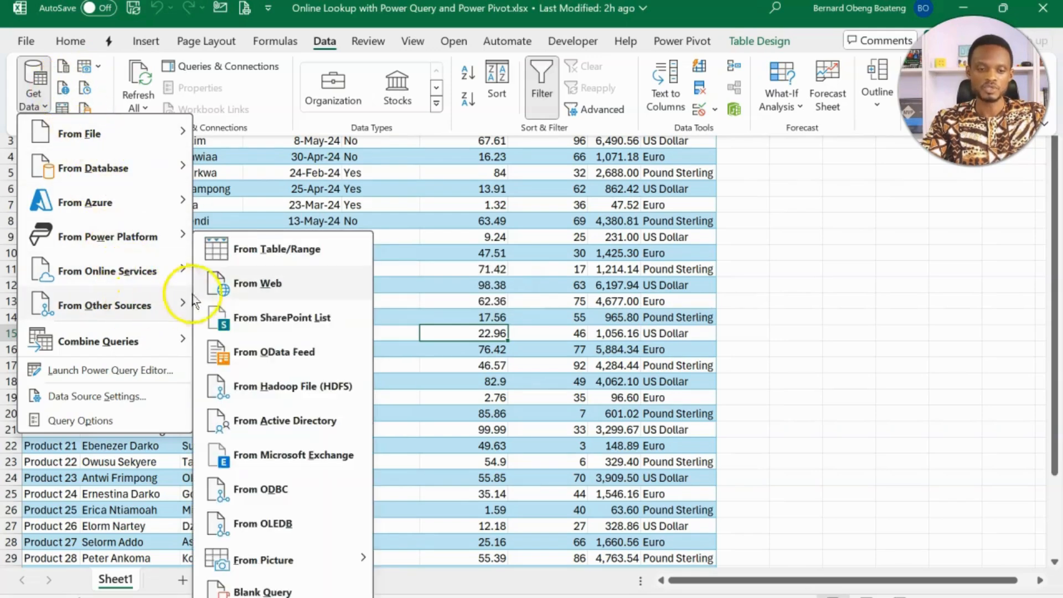
click(250, 282)
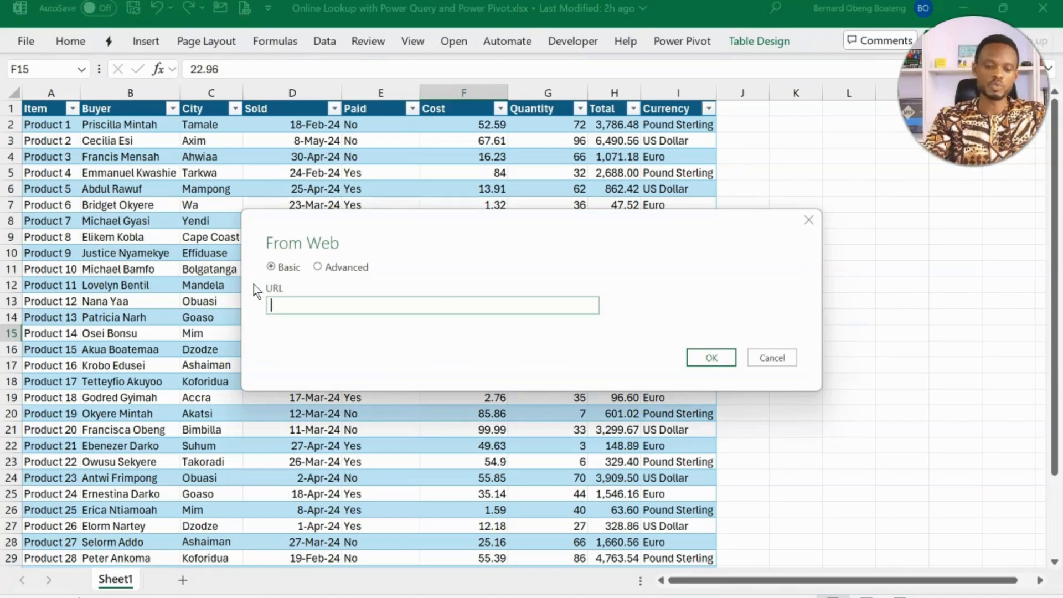
text(https://www.bog.gov.gh/treasury-and-the-markets/daily-interbank-fx-rates/)
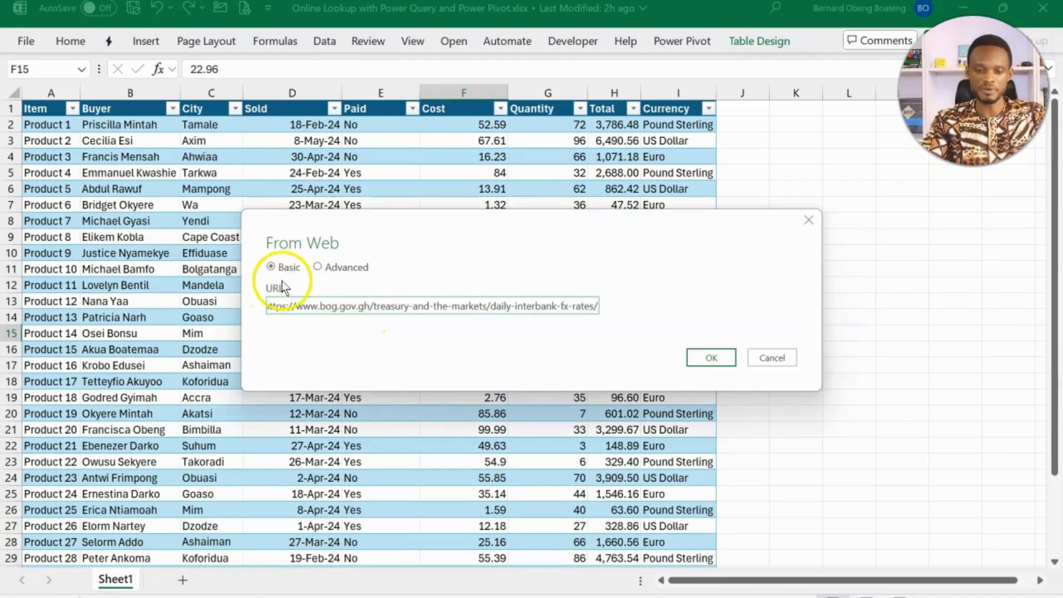
click(691, 357)
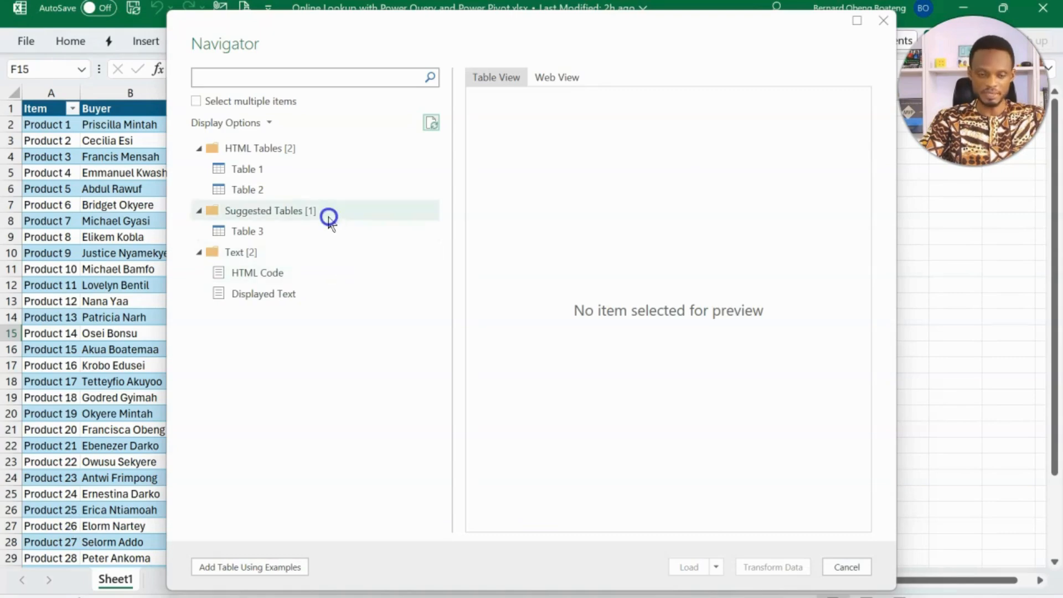
Step: Preview Table 1, Table 2 and Table 3 from the web page to compare their columns and currencies
click(292, 175)
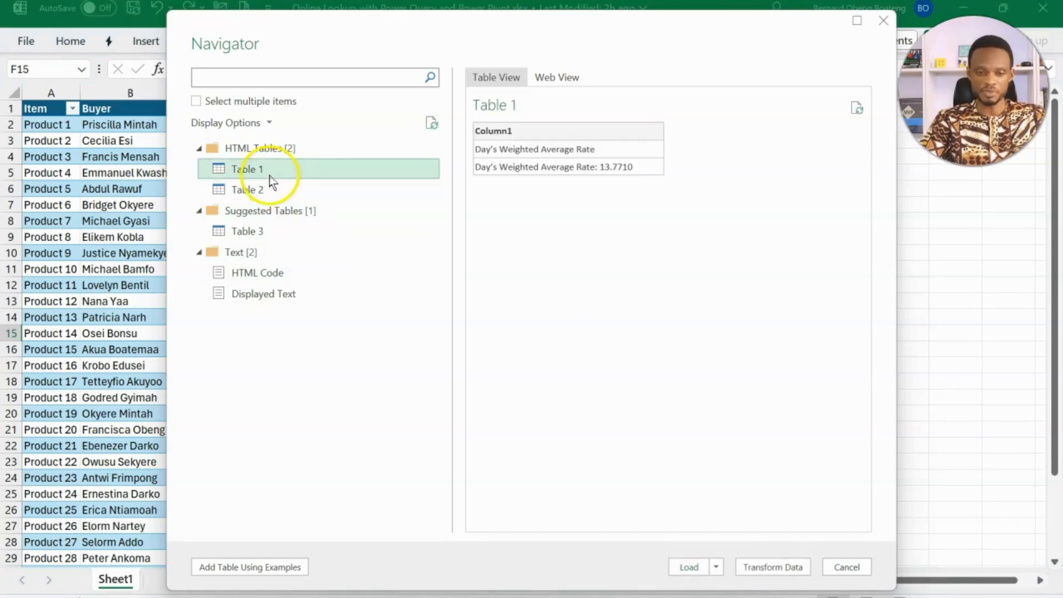
click(273, 193)
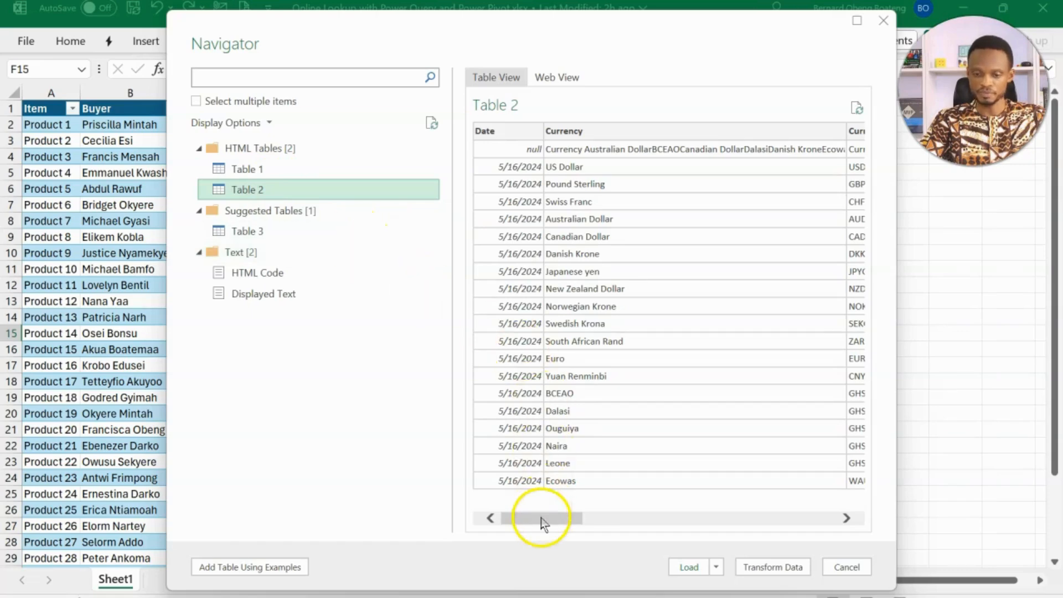
drag(541, 519, 585, 518)
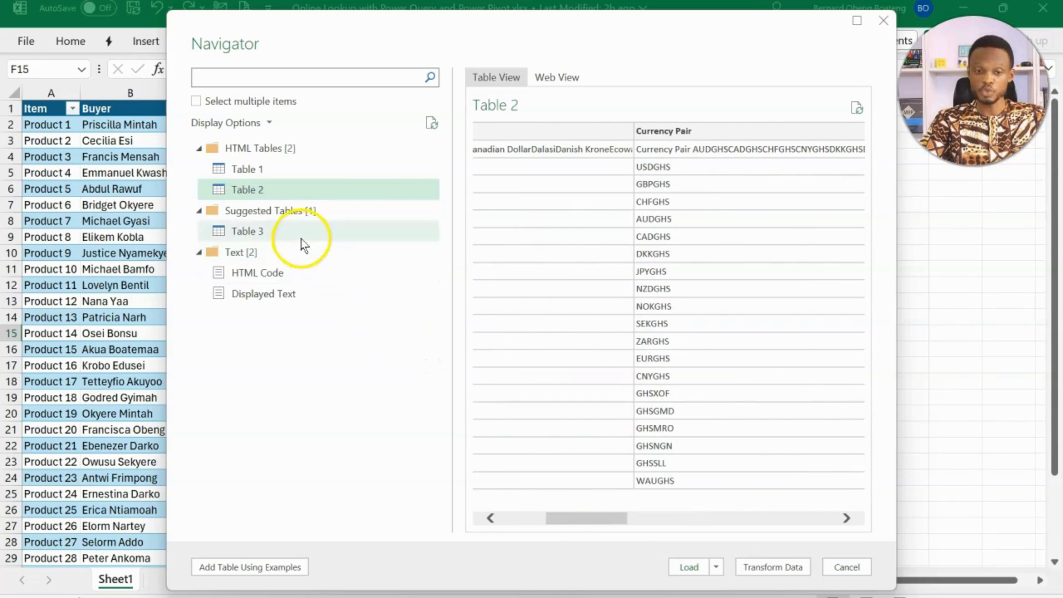
click(300, 237)
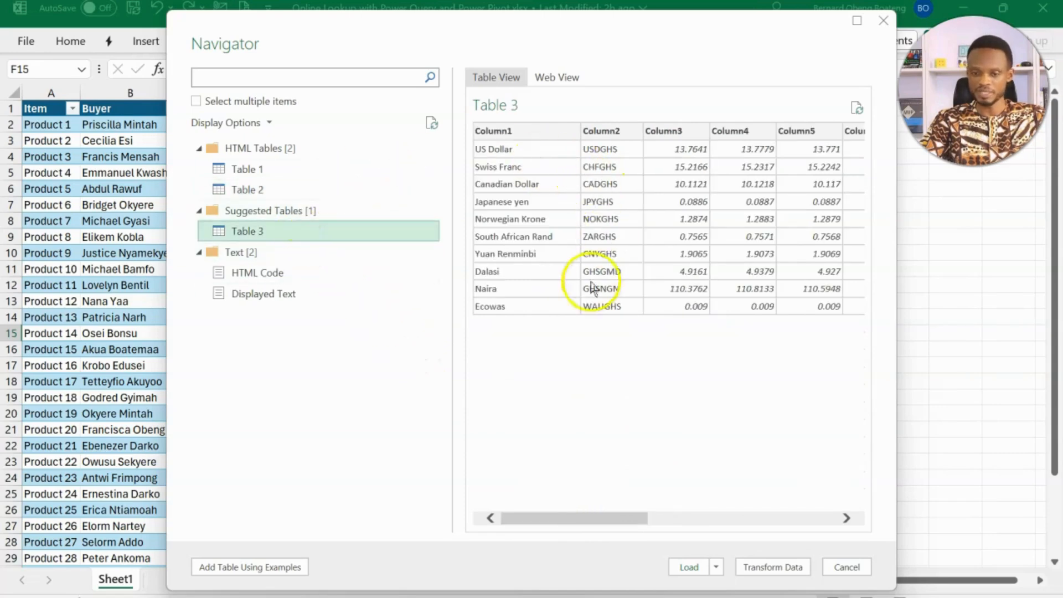
click(340, 188)
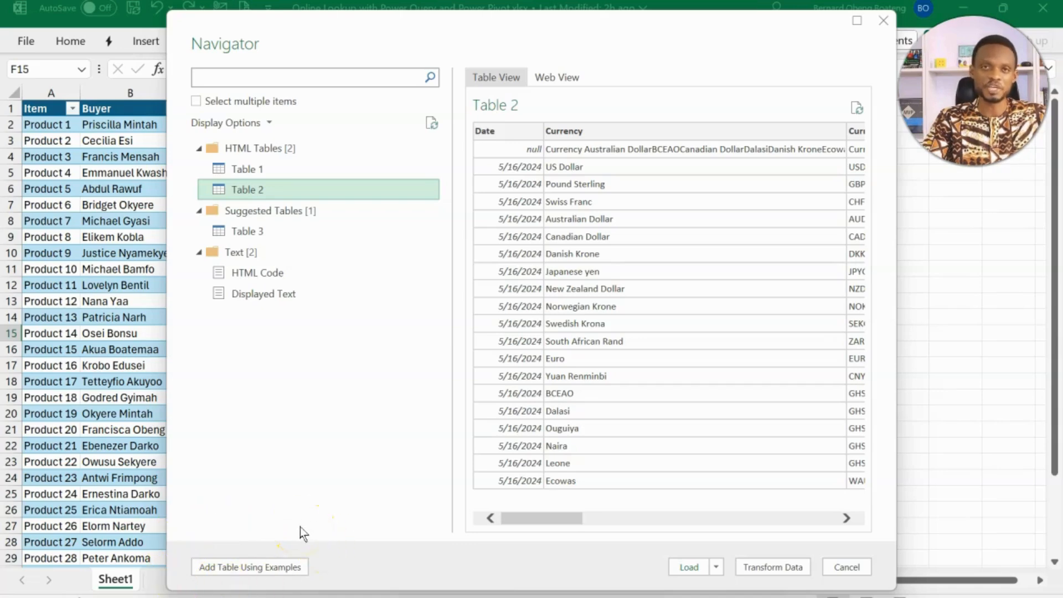
Step: Start a table from examples on the Daily Interbank FX Rates page and name its first column Currency
click(224, 568)
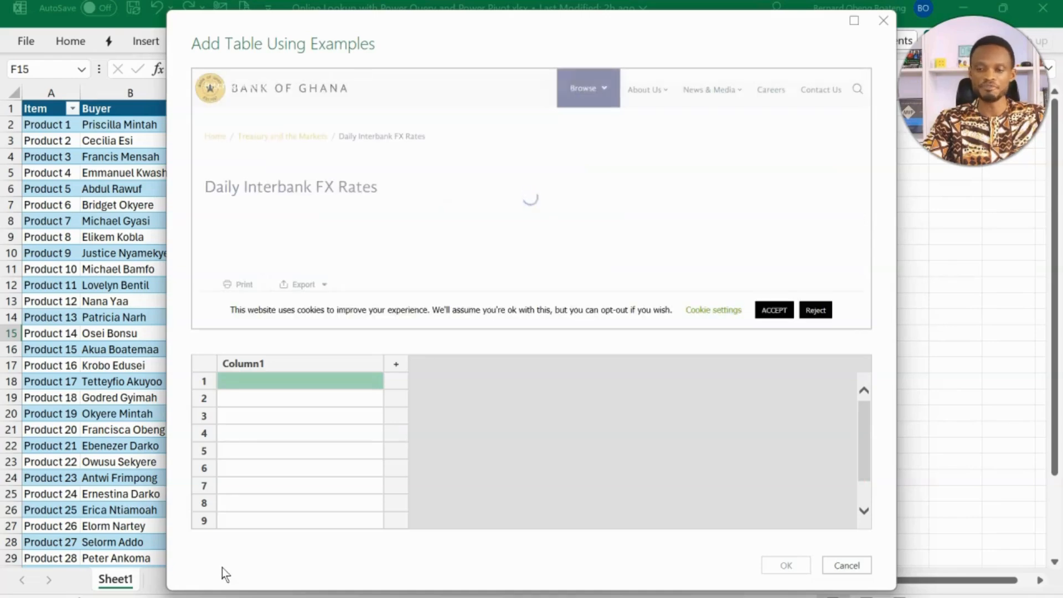
scroll(536, 257, down, 5)
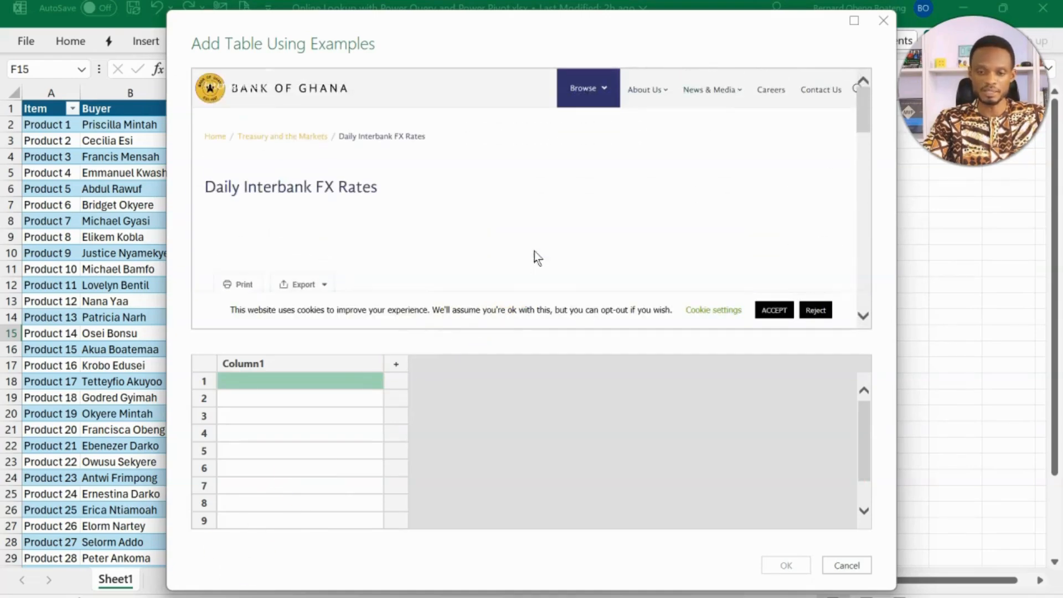
scroll(536, 258, down, 8)
scroll(536, 258, up, 5)
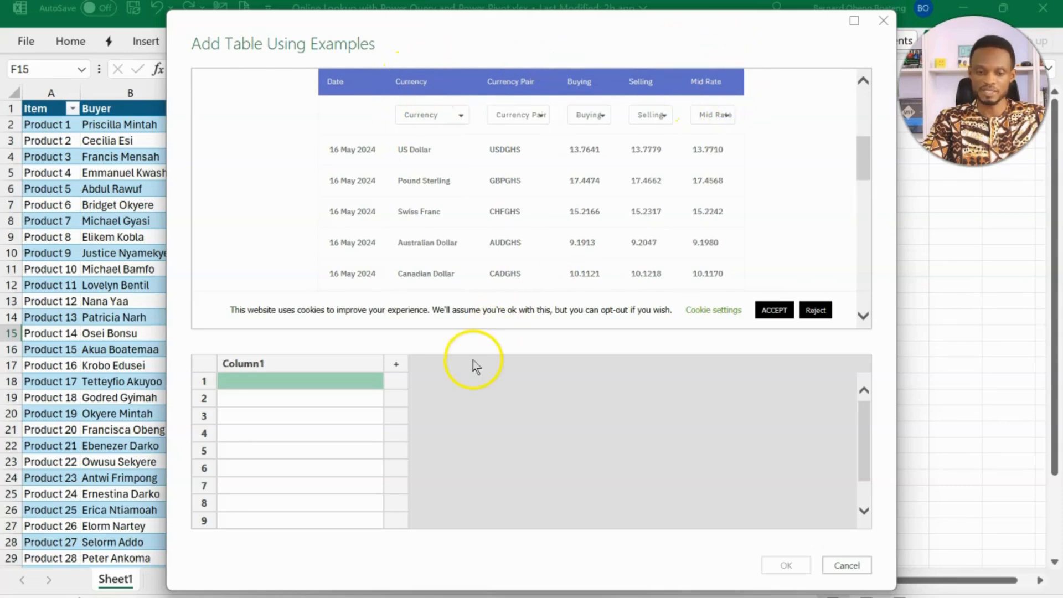
click(333, 363)
click(333, 364)
text(C)
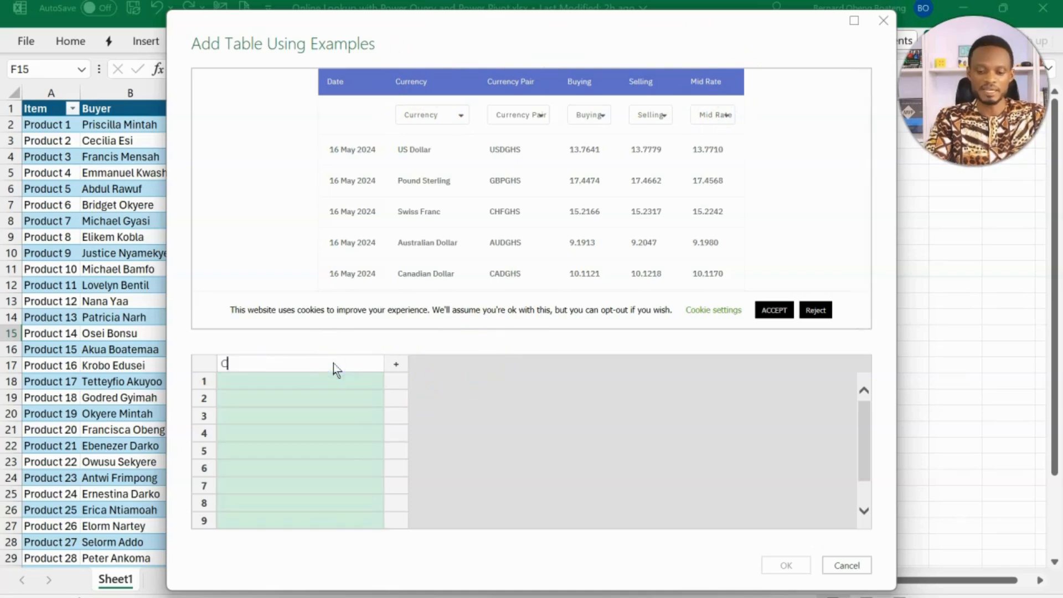
text(urrency)
key(Return)
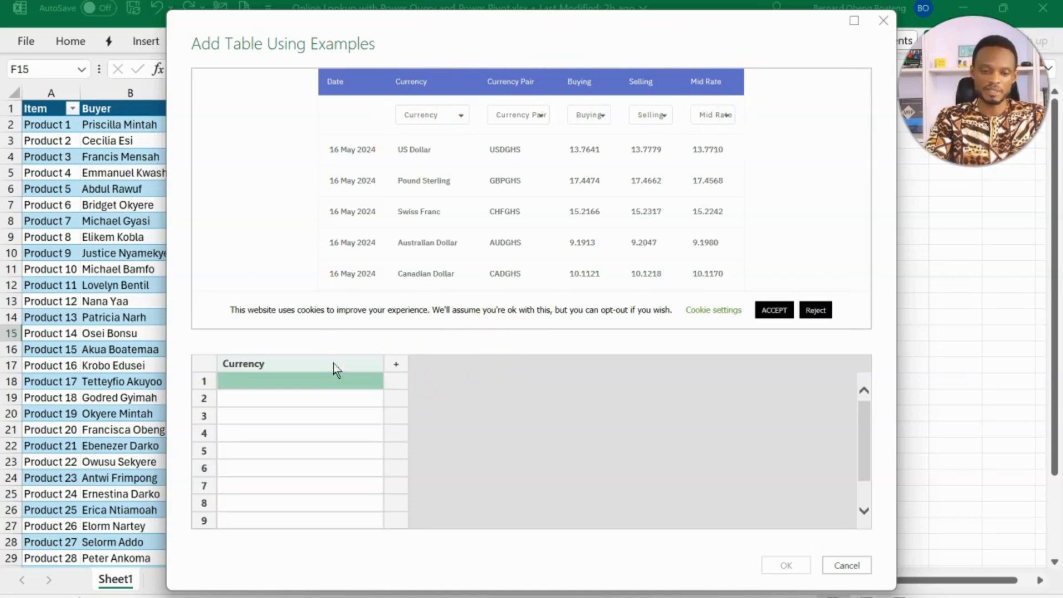
Step: Add a second column to the example table and name it Mid Rate
click(396, 367)
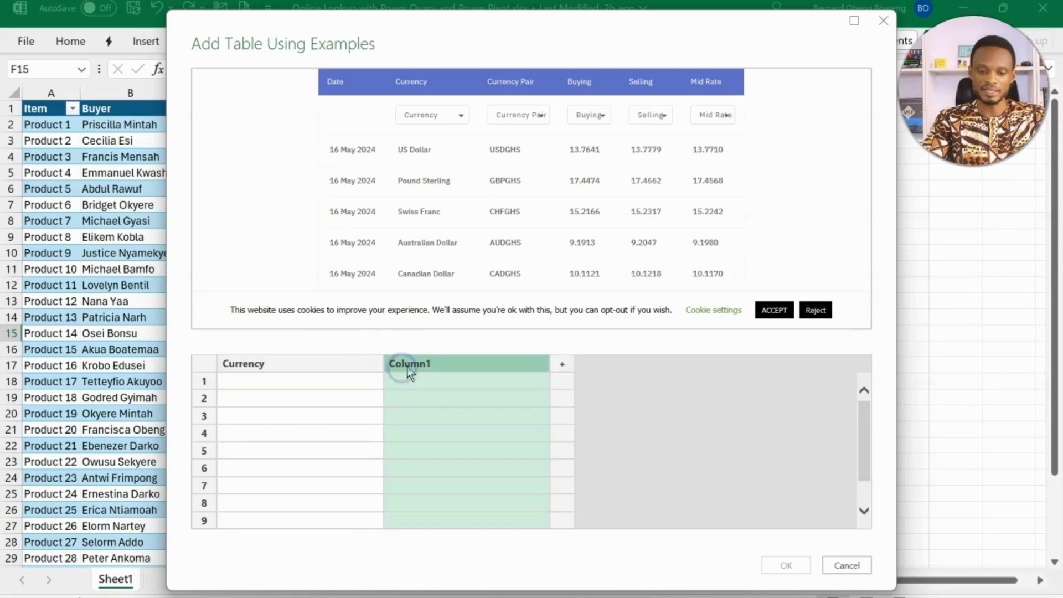
click(436, 364)
text(id)
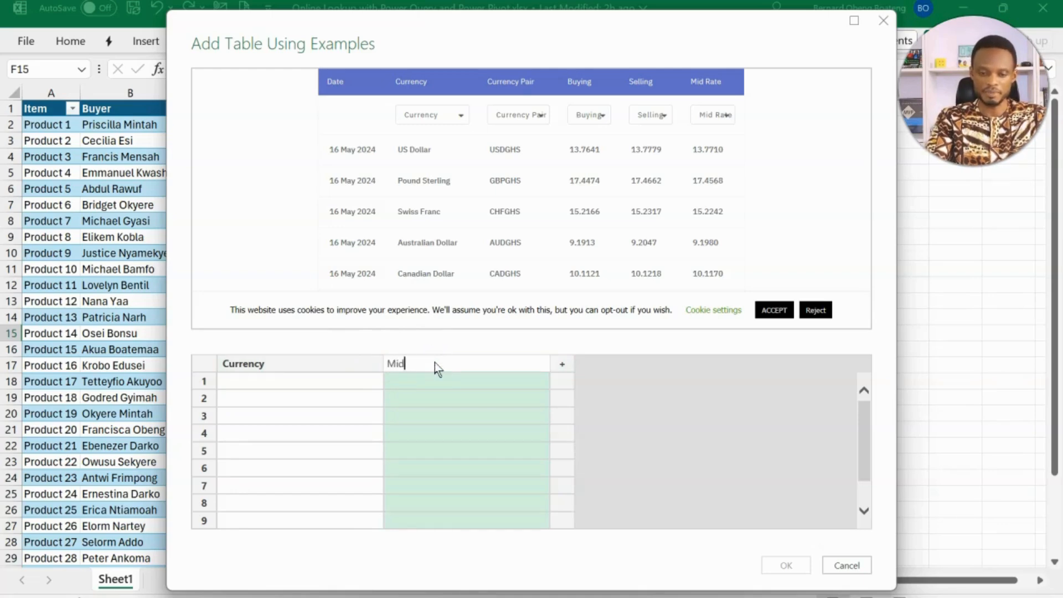
text( Rate)
key(Return)
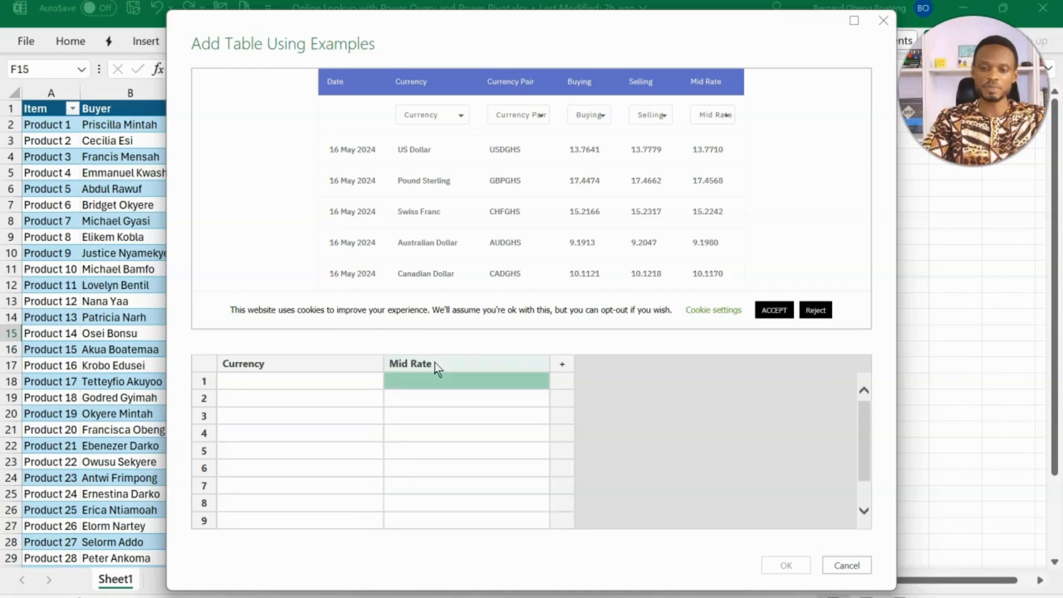
Step: Enter US Dollar as the first example in the Currency column, using the suggested page value
click(339, 381)
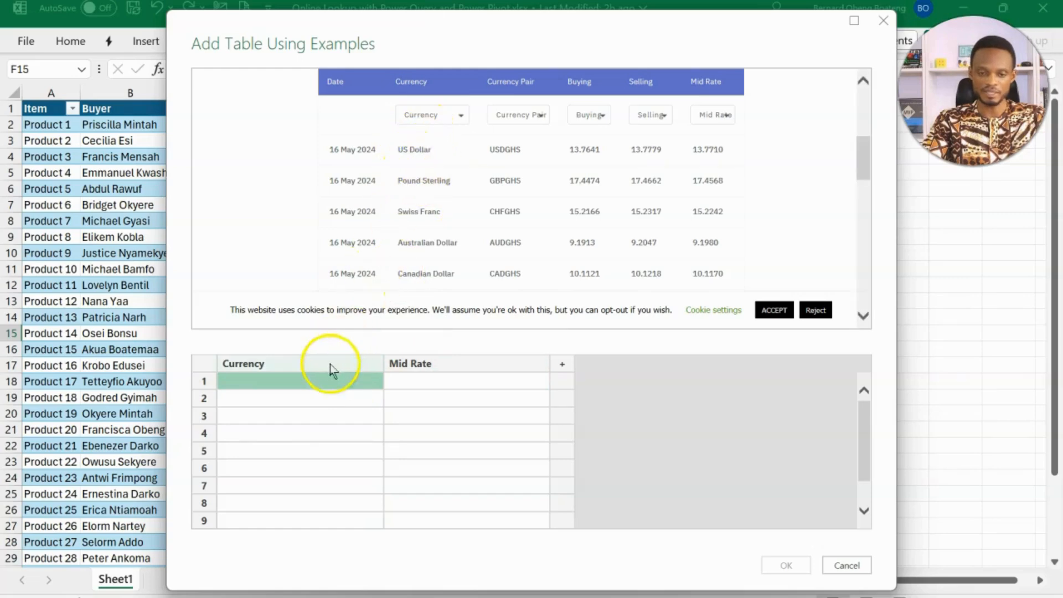
click(321, 381)
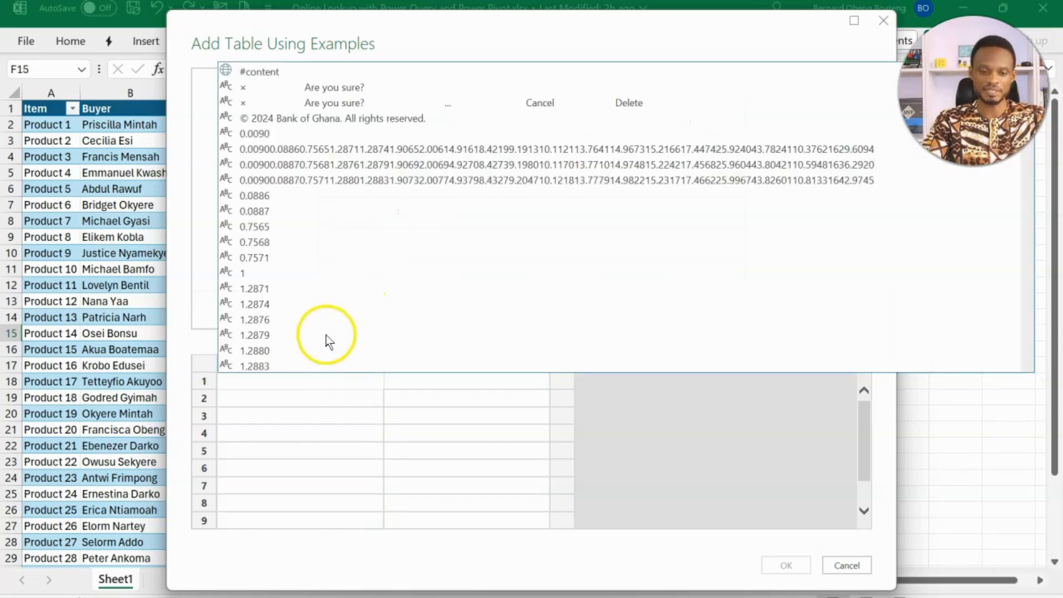
text(us)
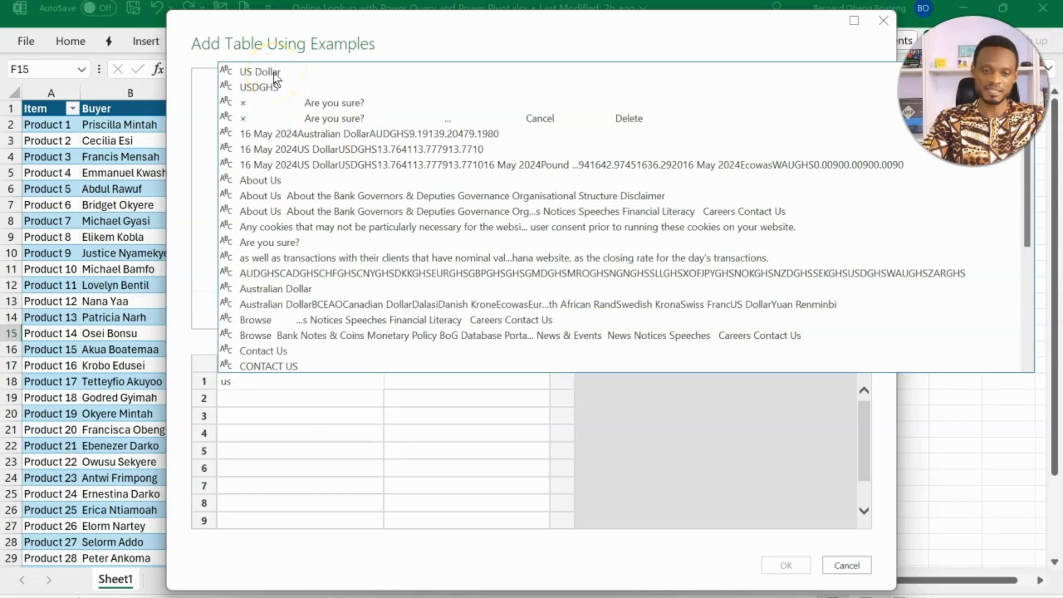
click(275, 78)
Step: Enter 13.7710 from the suggested page values as the US Dollar example in the Mid Rate column
click(442, 380)
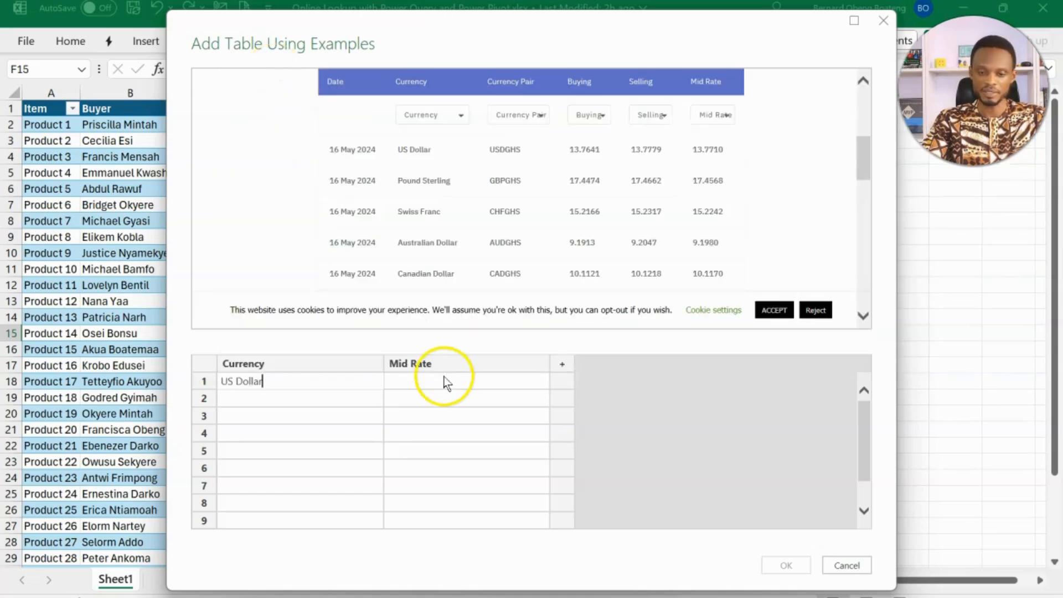
click(714, 148)
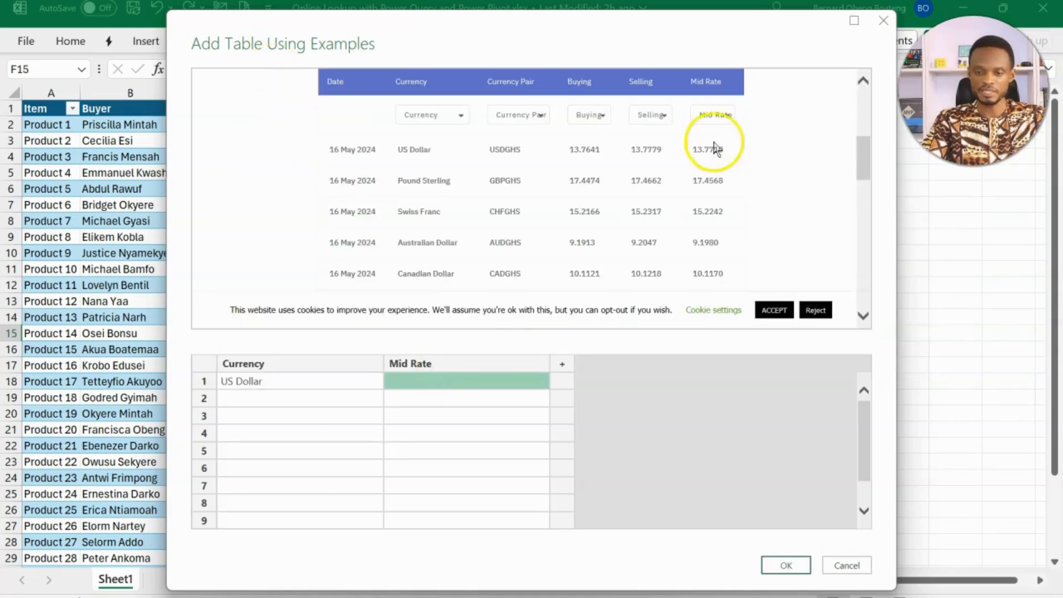
text(13)
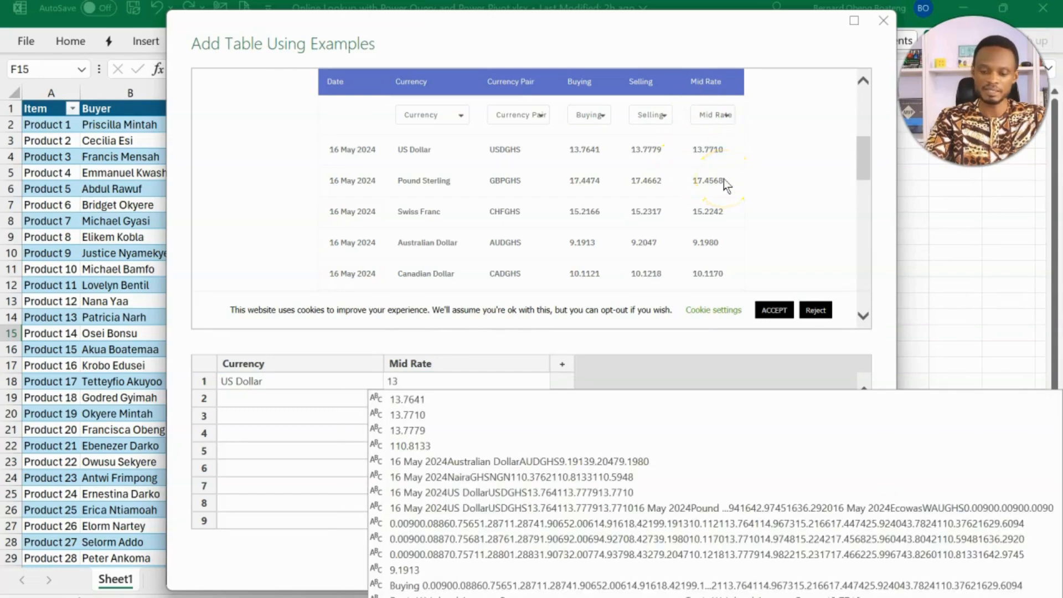
text(.7)
key(BackSpace)
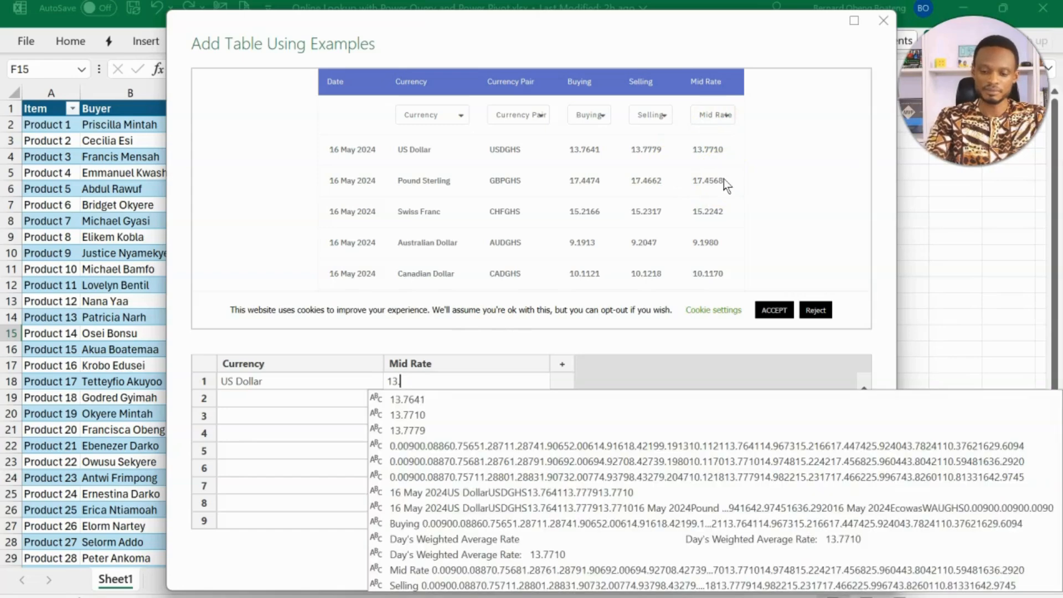
text(7)
click(408, 416)
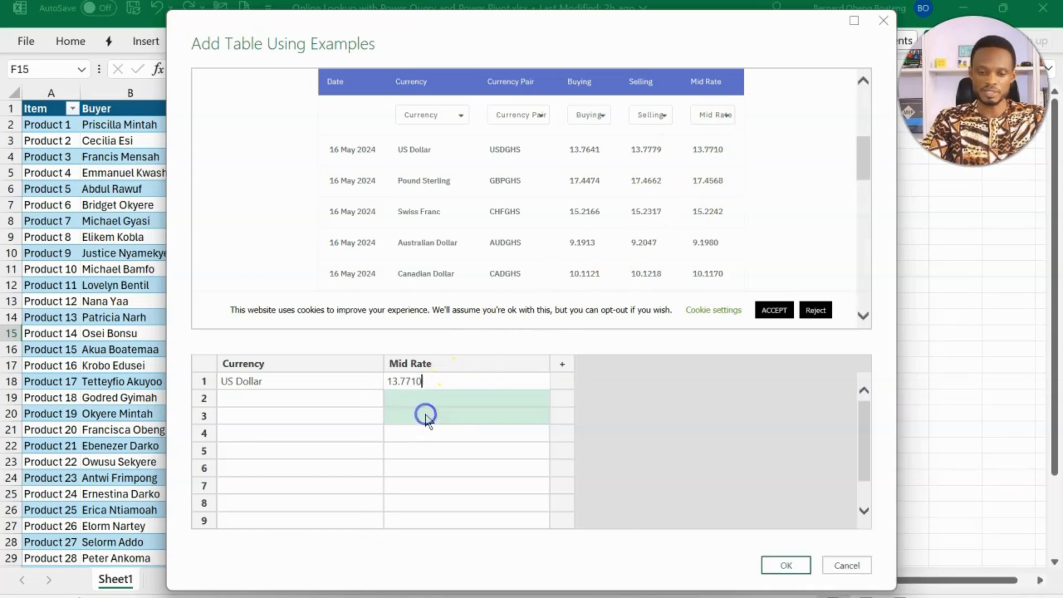
Step: Give Pound Sterling as the second Currency example so the remaining rows fill in, and accept the example table
click(351, 400)
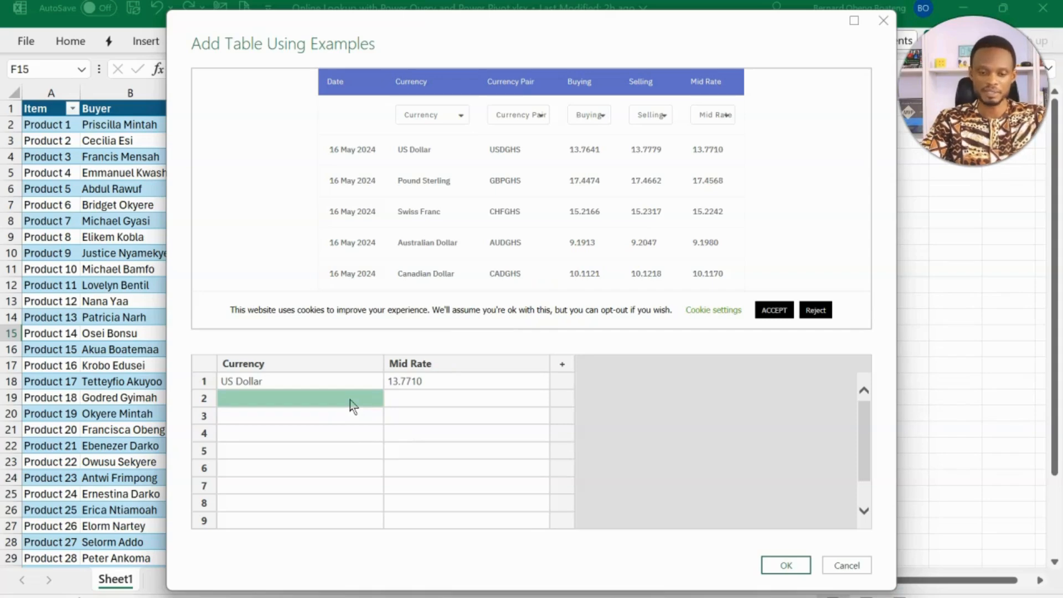
text(po)
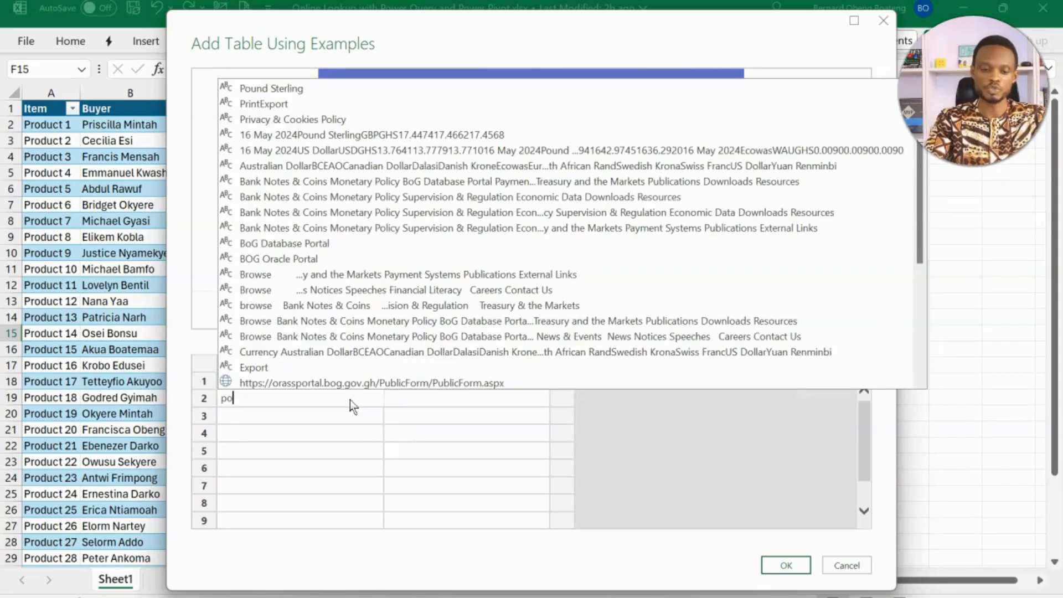
click(361, 86)
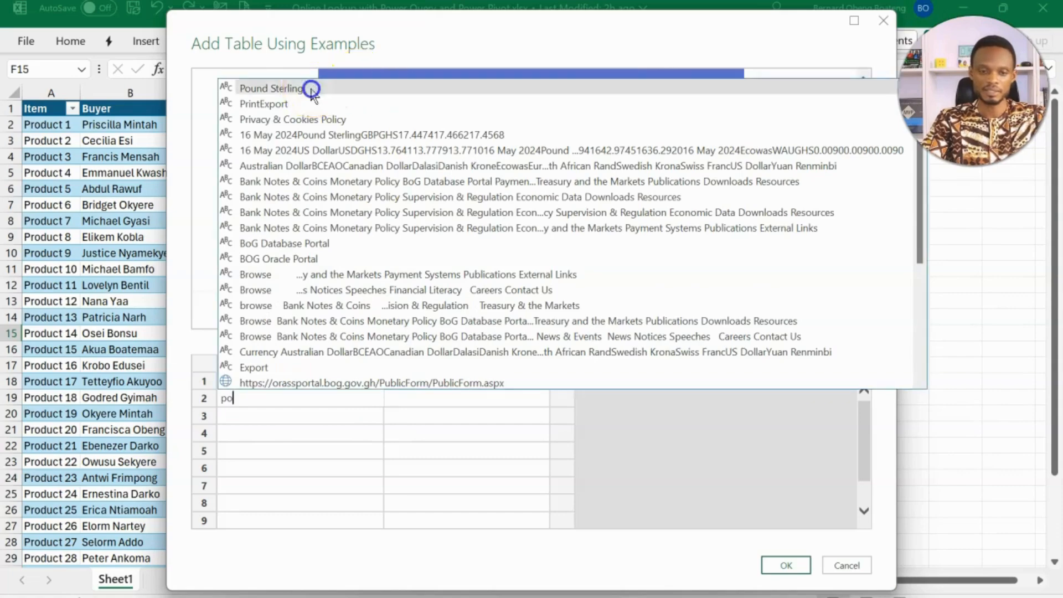
click(479, 435)
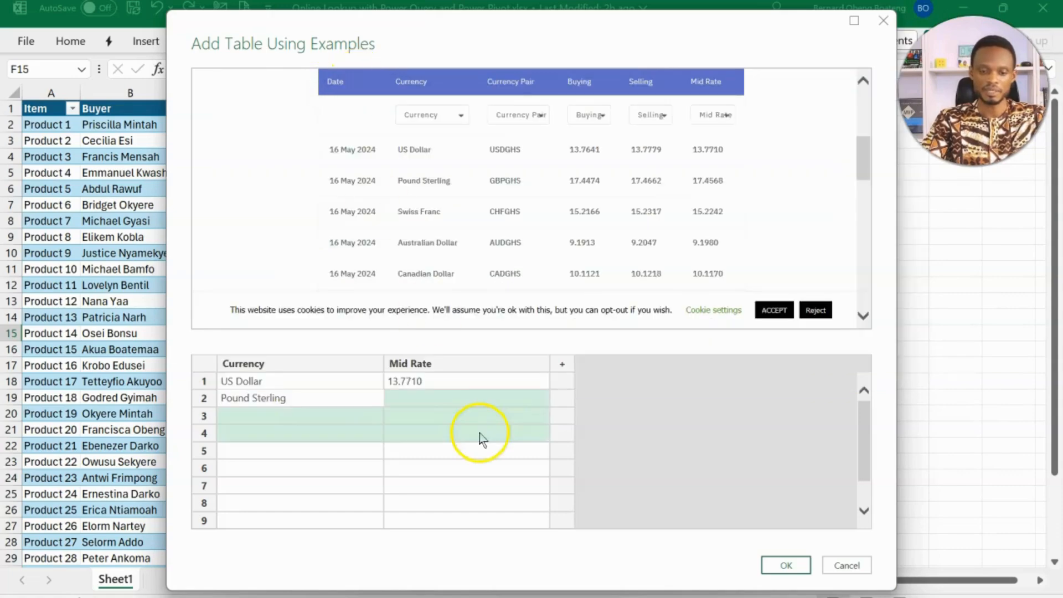
click(453, 400)
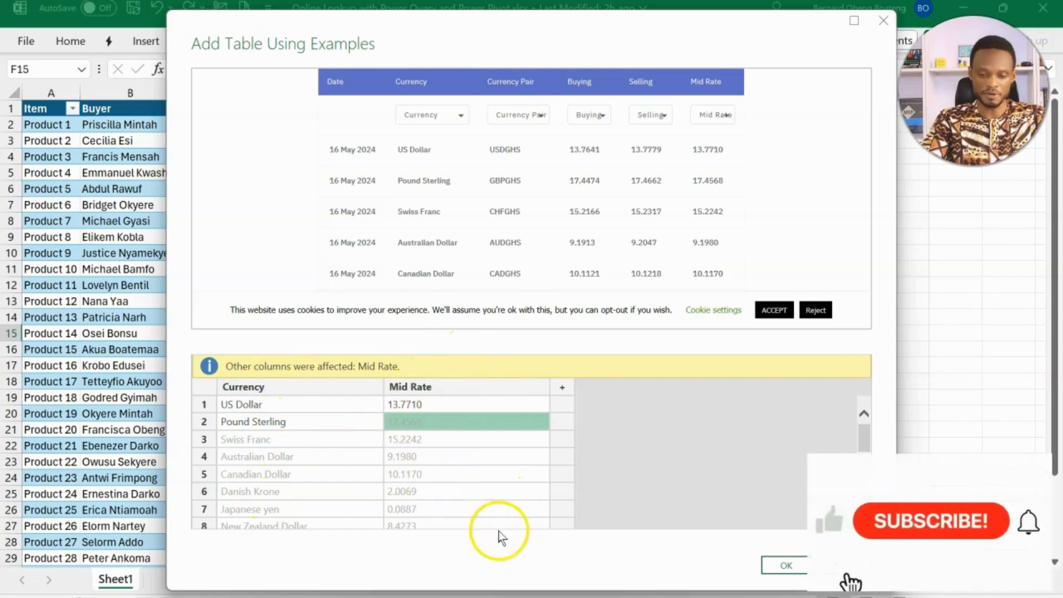
click(778, 565)
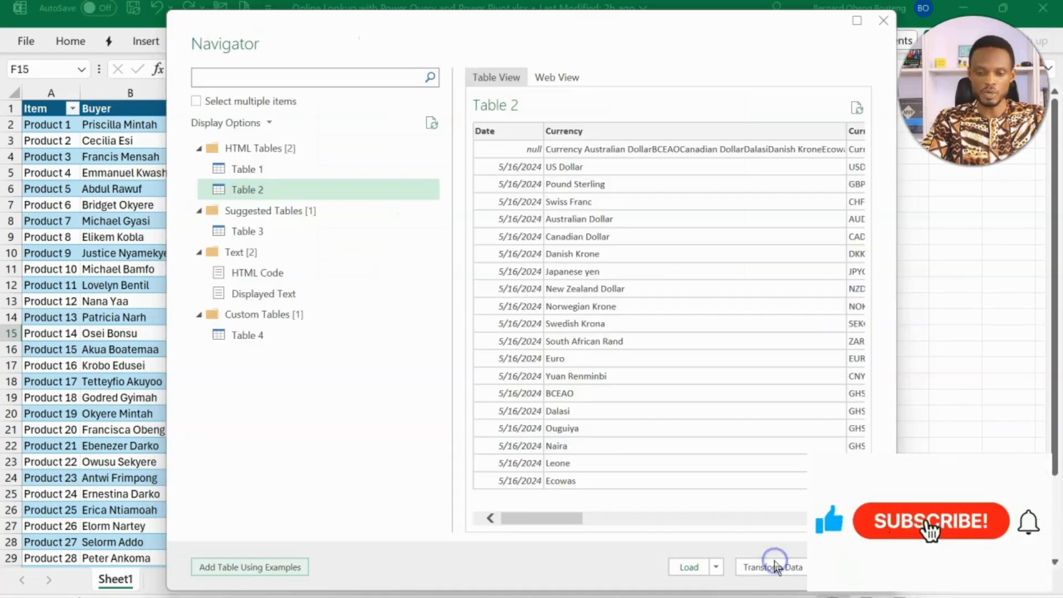
Step: Open the custom Currency and Mid Rate table for transformation in Power Query and rename the query CurrencyTable
click(271, 344)
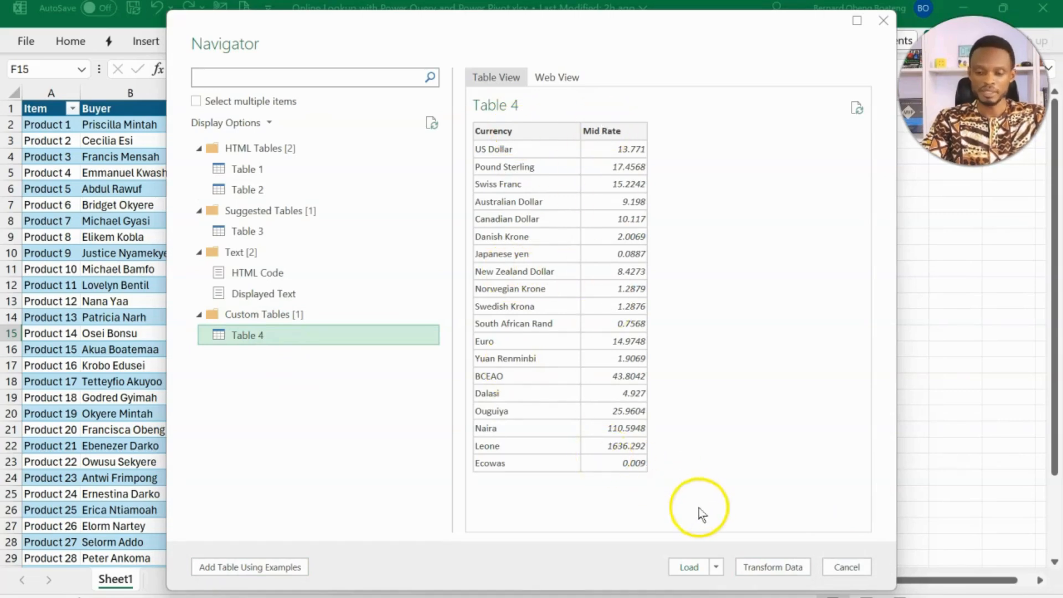
click(772, 567)
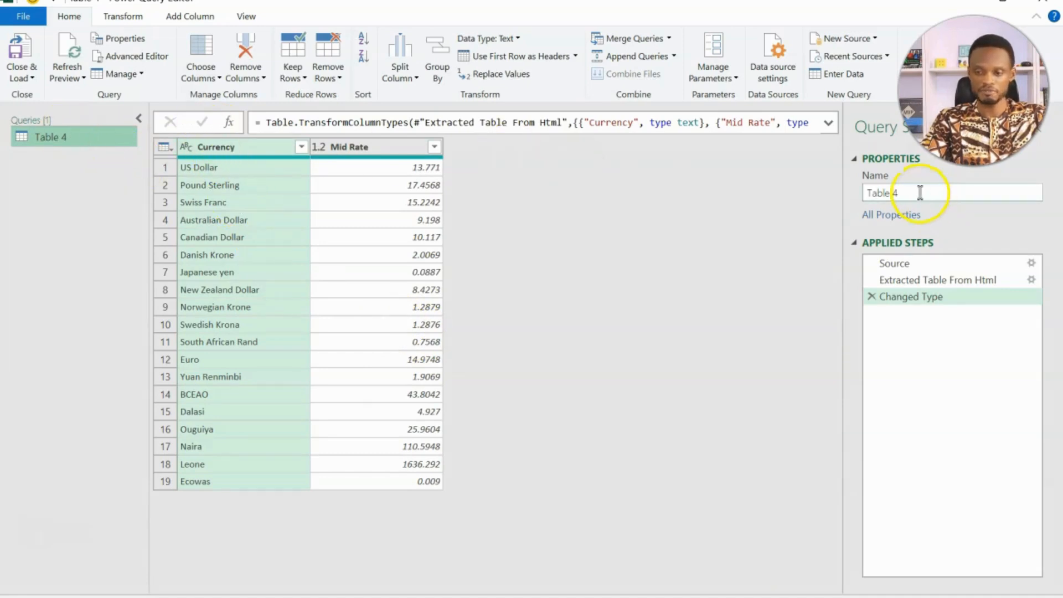
drag(921, 193, 814, 194)
text(Currency)
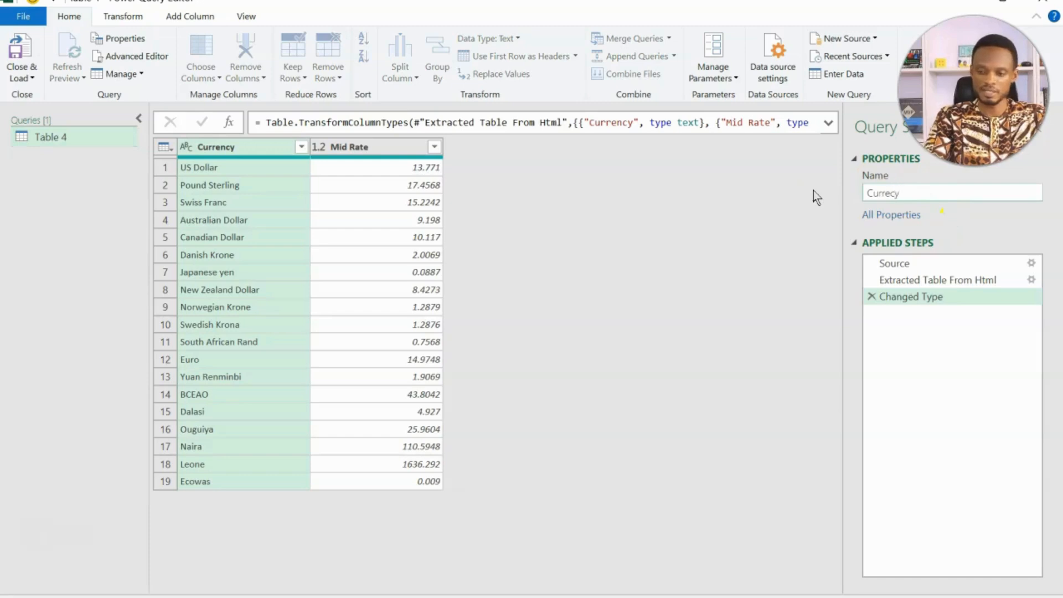
text(Table)
key(Return)
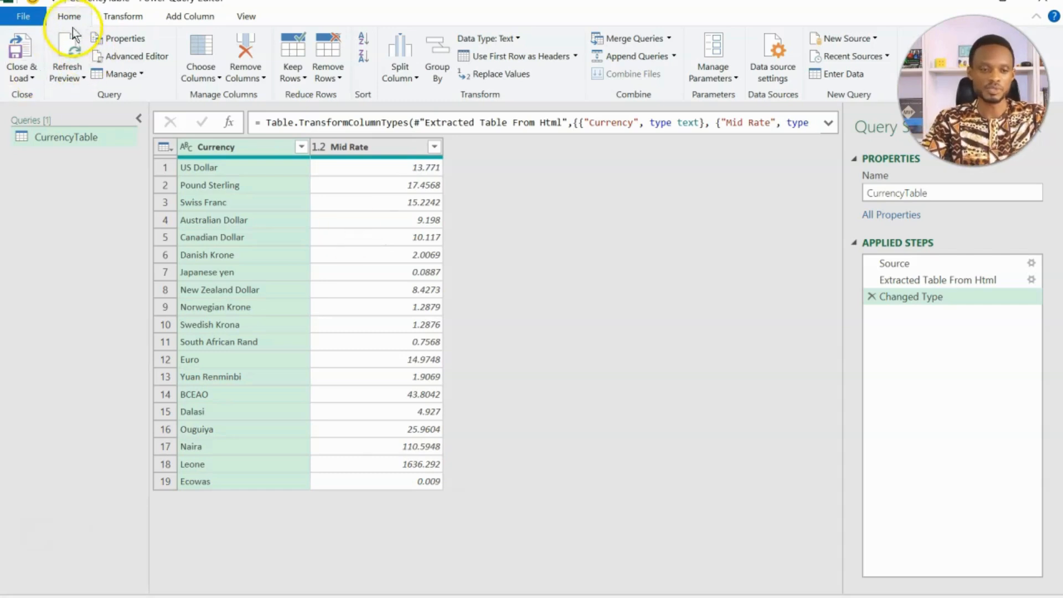
Step: Load the CurrencyTable query as a connection only and add its data to the Data Model
click(21, 78)
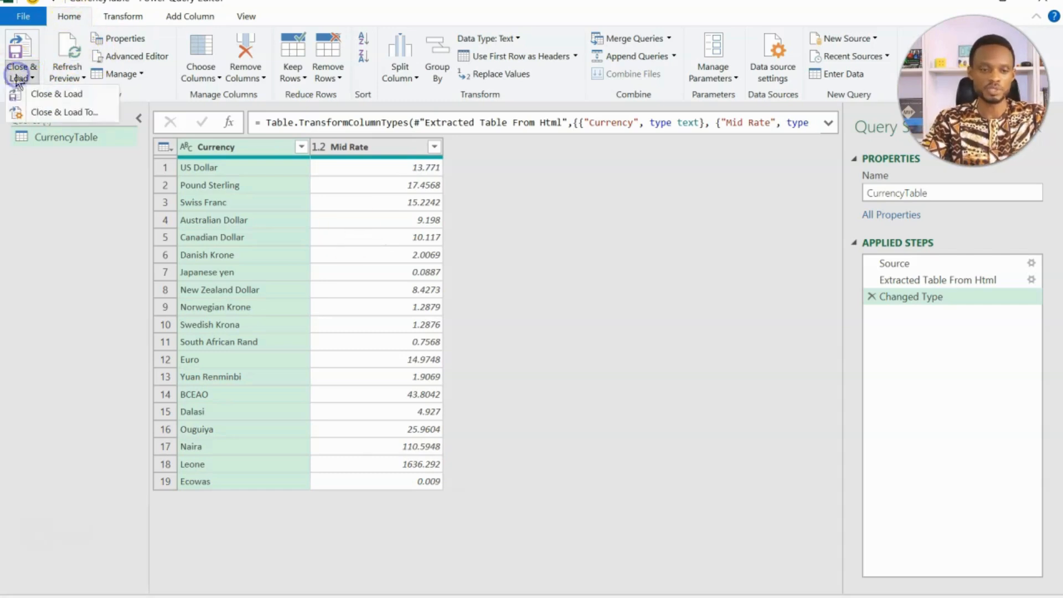
click(56, 113)
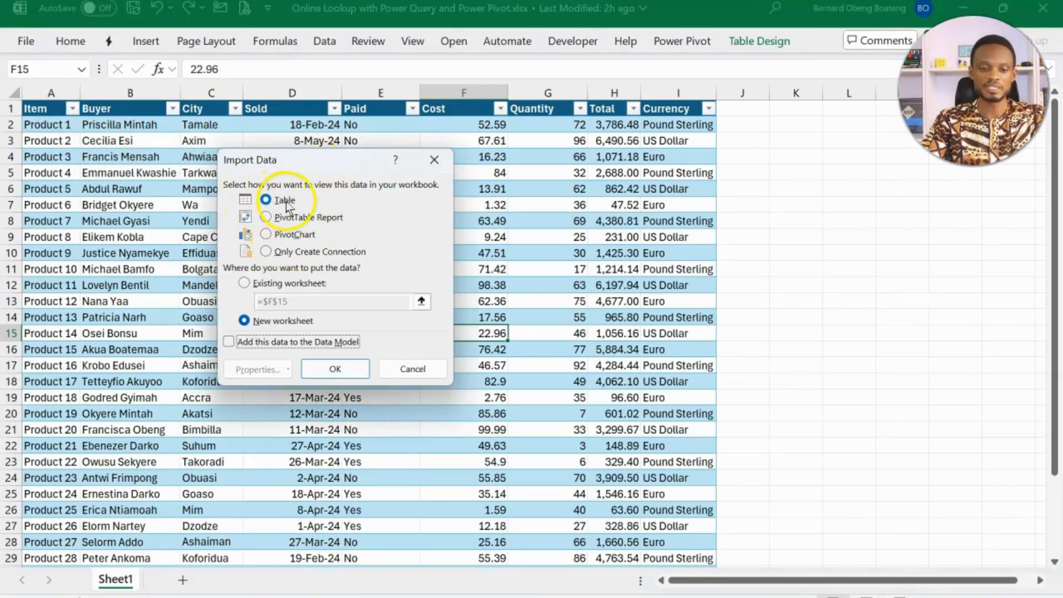
click(286, 252)
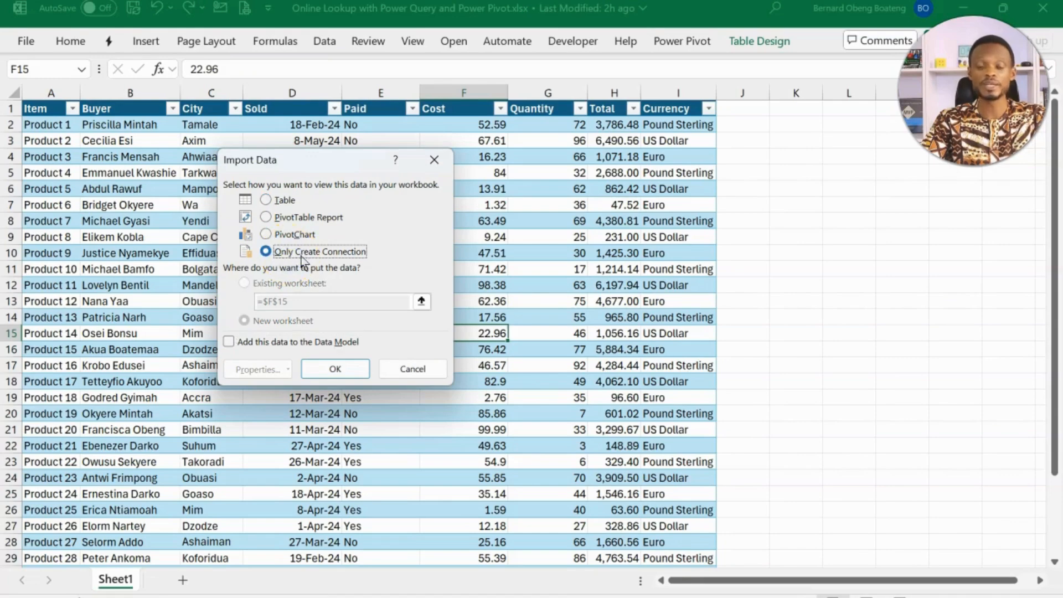
click(247, 342)
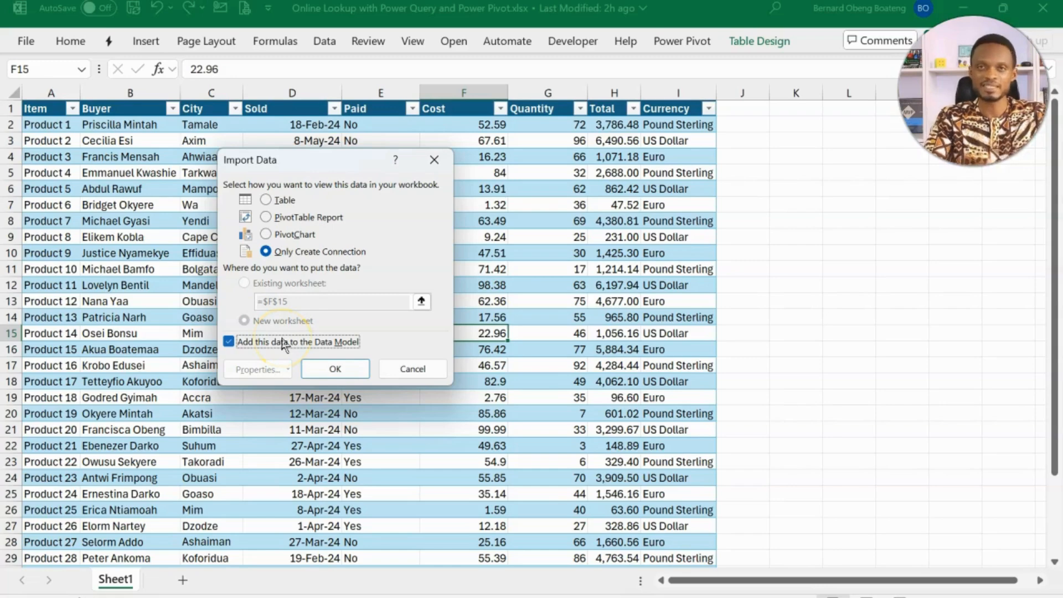
click(333, 376)
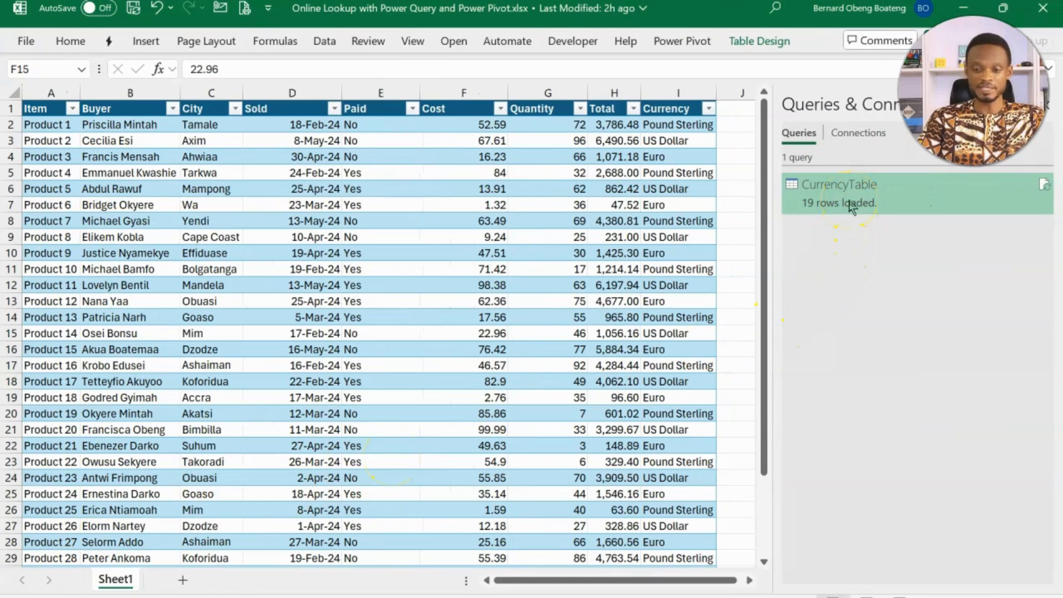
click(800, 234)
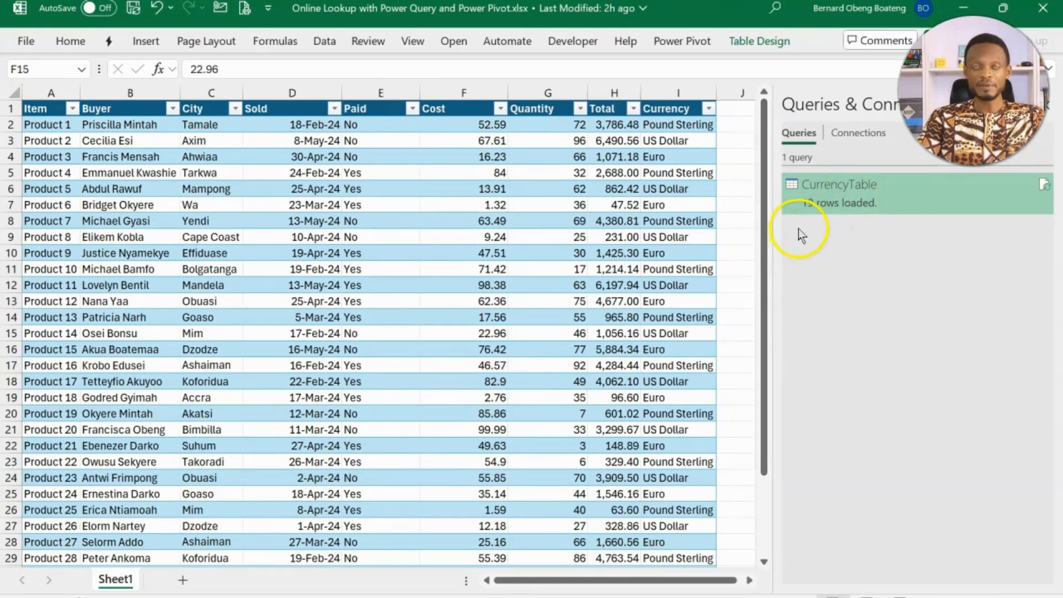
Step: Add the sales table on Sheet1 to the Power Pivot Data Model
click(682, 40)
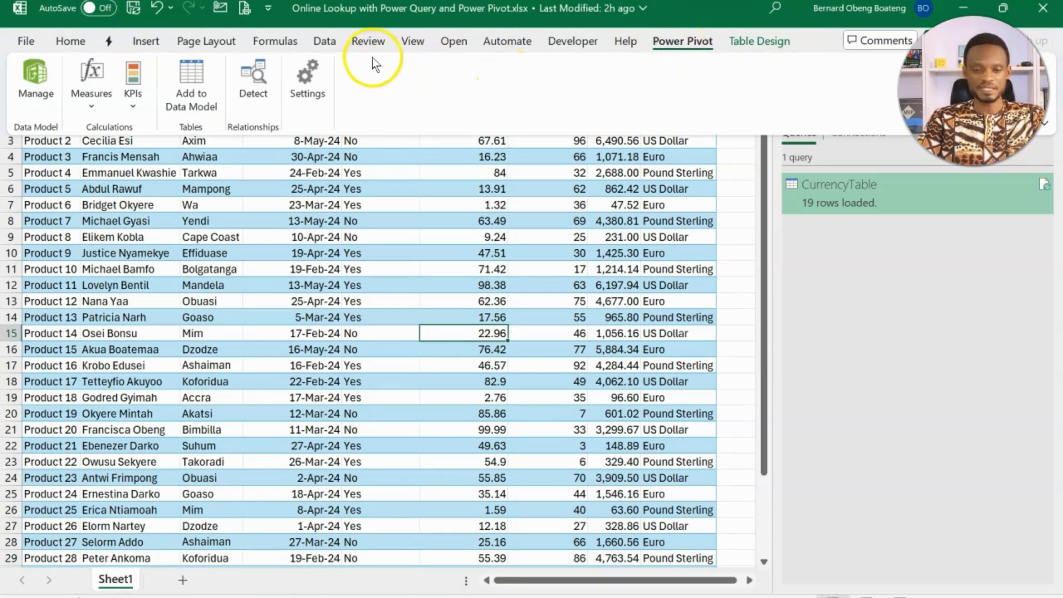
click(331, 42)
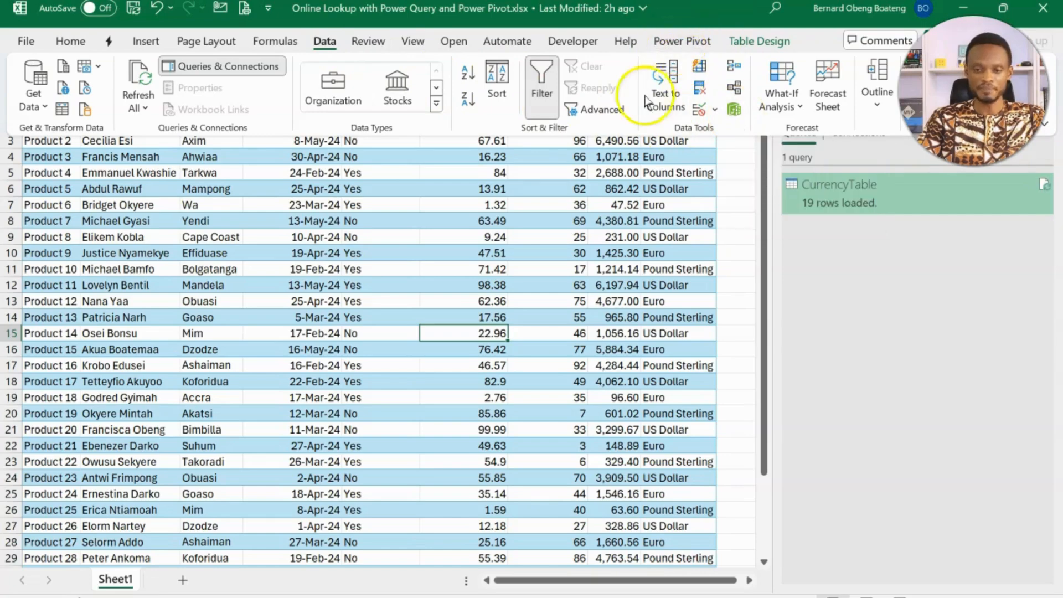
click(565, 269)
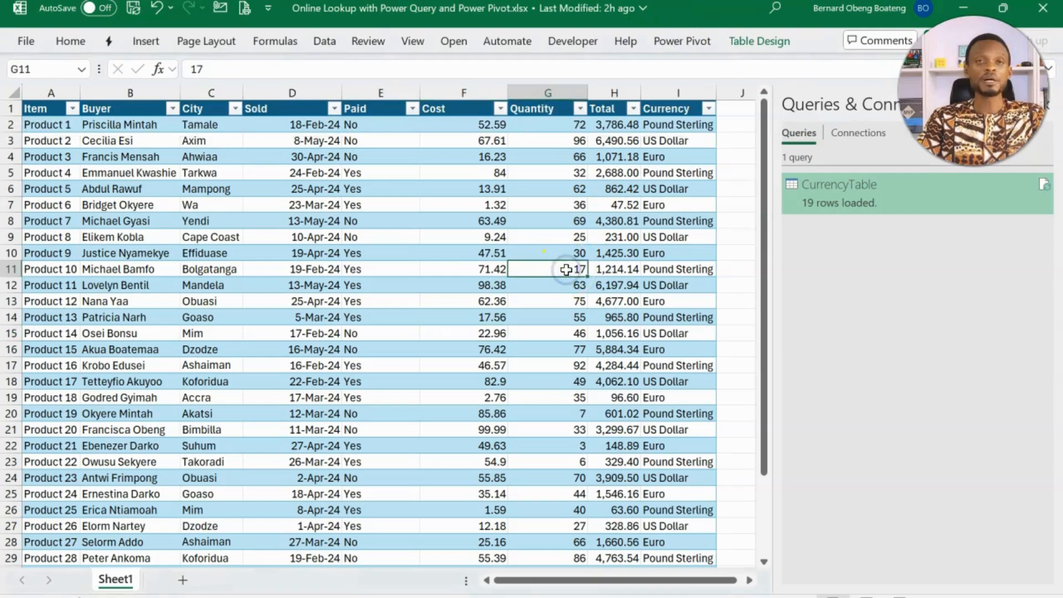
click(256, 258)
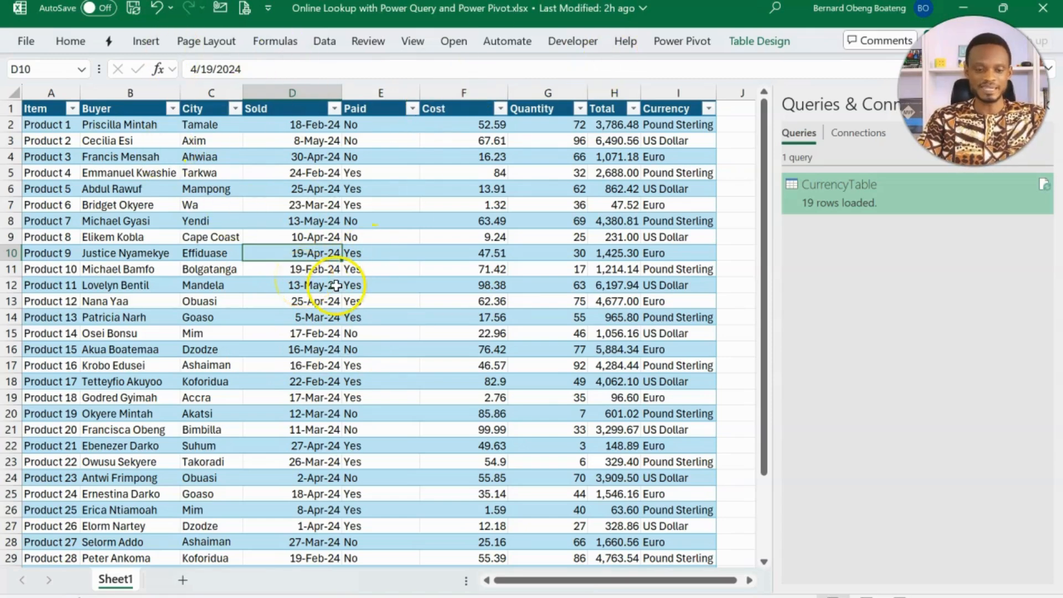
click(668, 47)
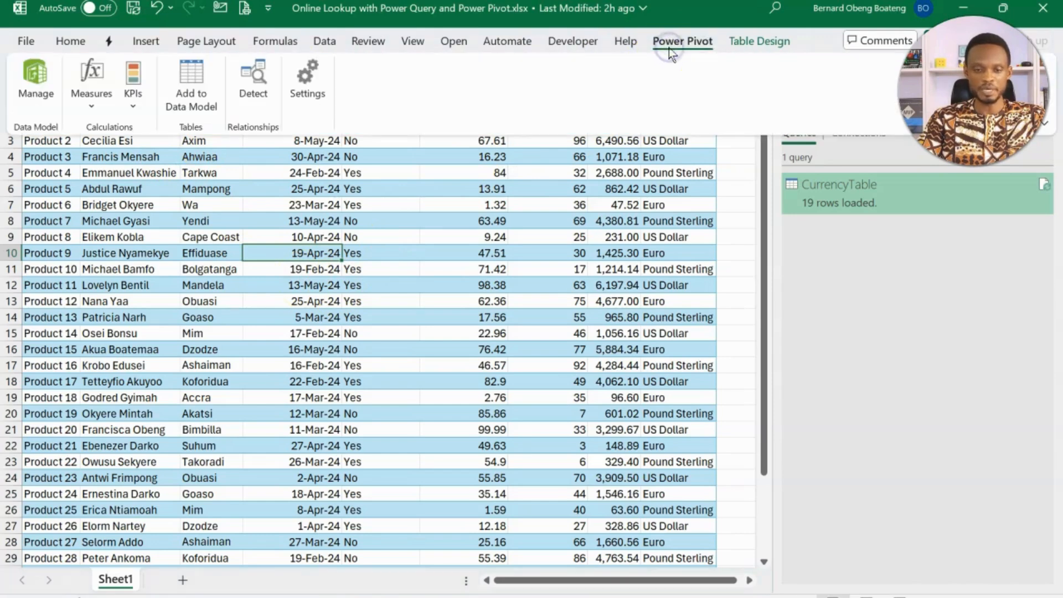
click(202, 91)
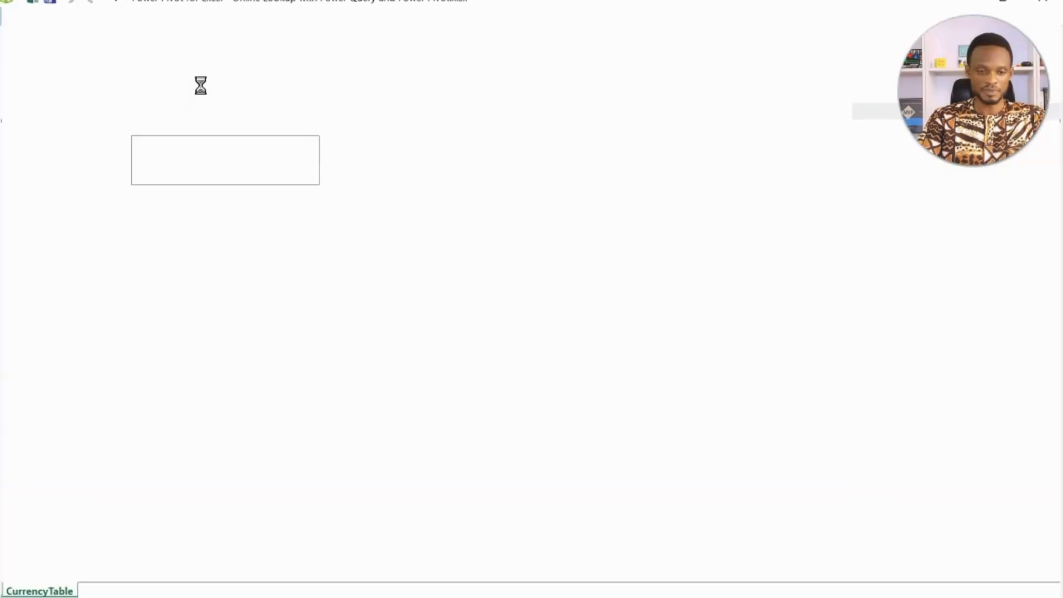
click(311, 425)
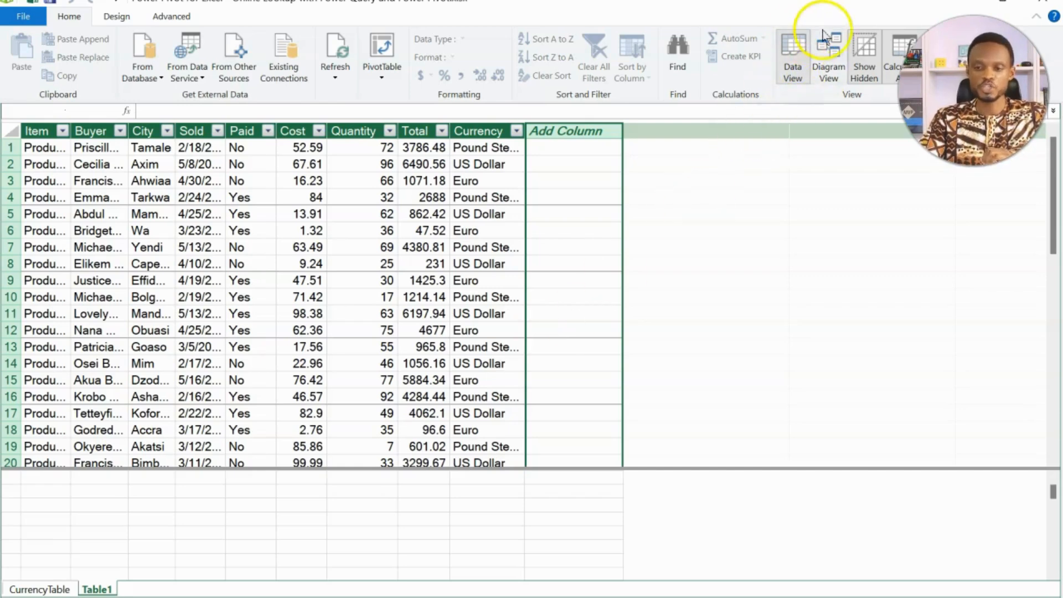
Step: Show the model's tables as a diagram and lengthen the Table1 box until all its fields fit
click(826, 69)
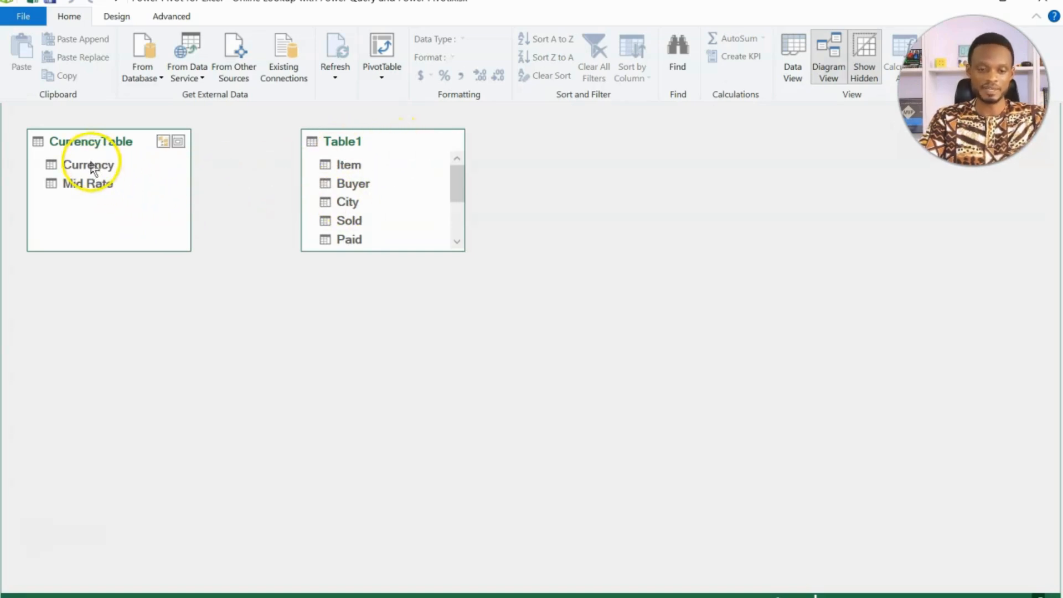
click(335, 251)
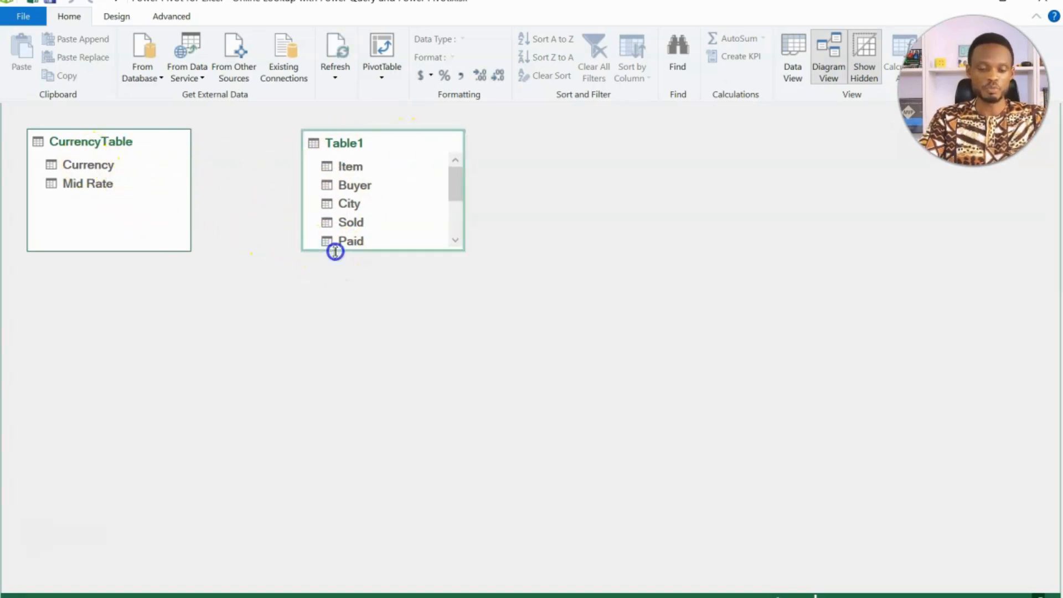
drag(335, 251, 326, 353)
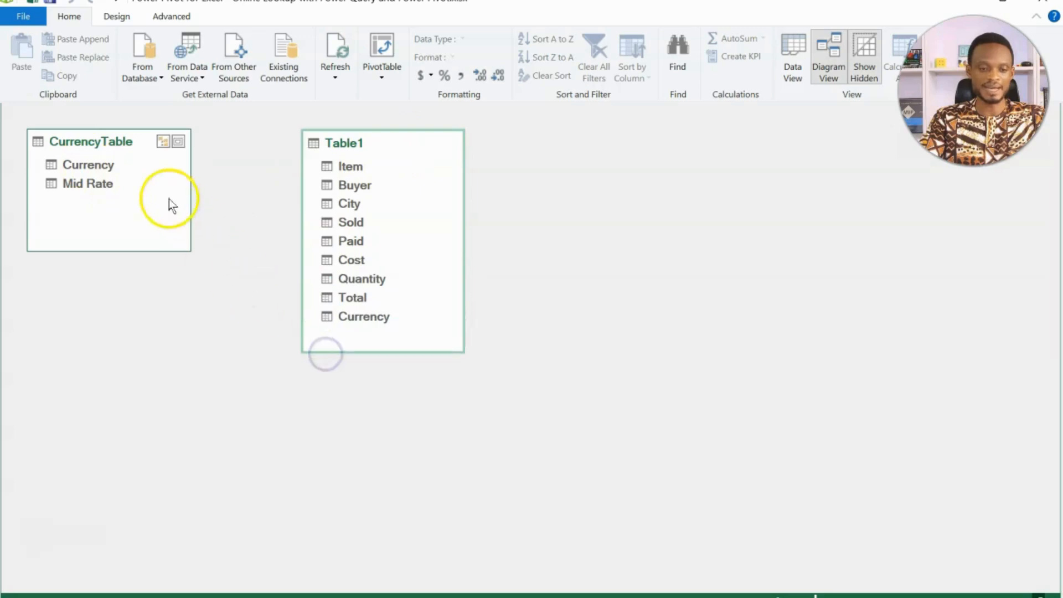
Step: Create a relationship from the Currency field of CurrencyTable to the Currency field of Table1
click(111, 166)
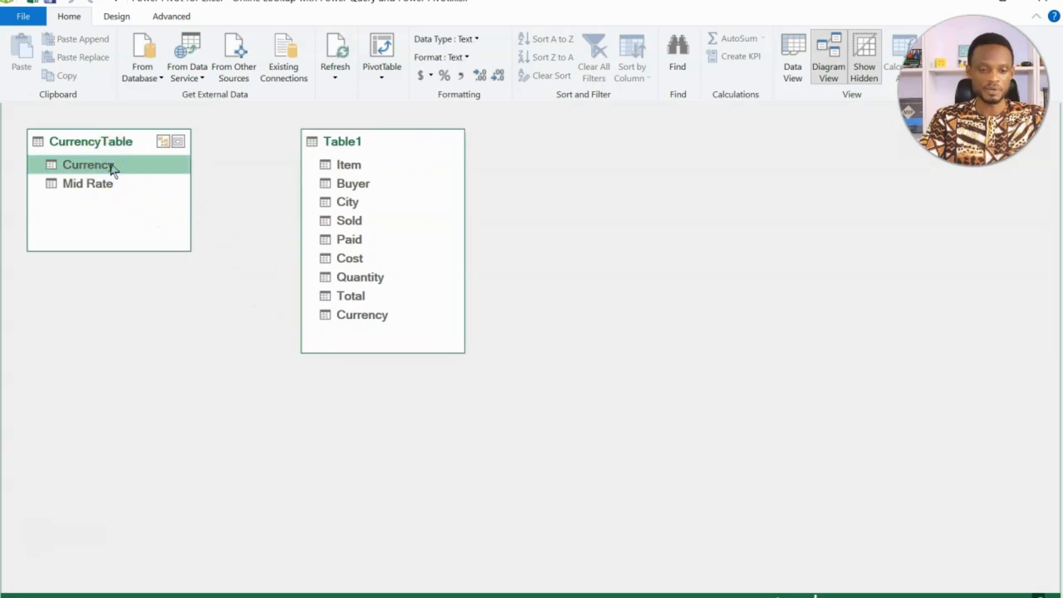
drag(114, 168, 349, 324)
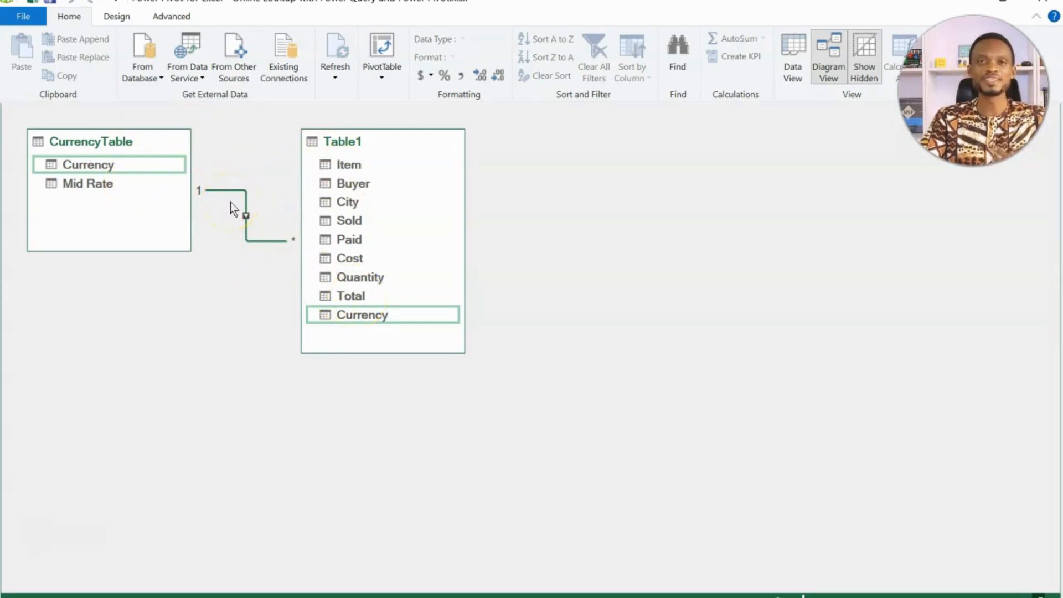
click(617, 165)
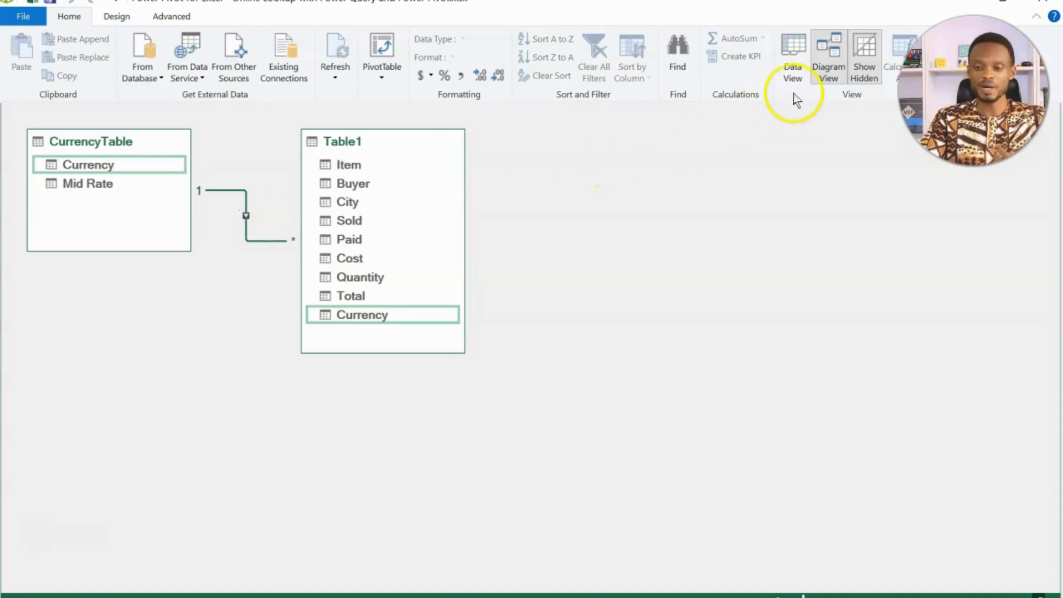
Step: Return to the data grid and start a calculated column in Table1 with the formula Conversion:=[Total]
click(797, 70)
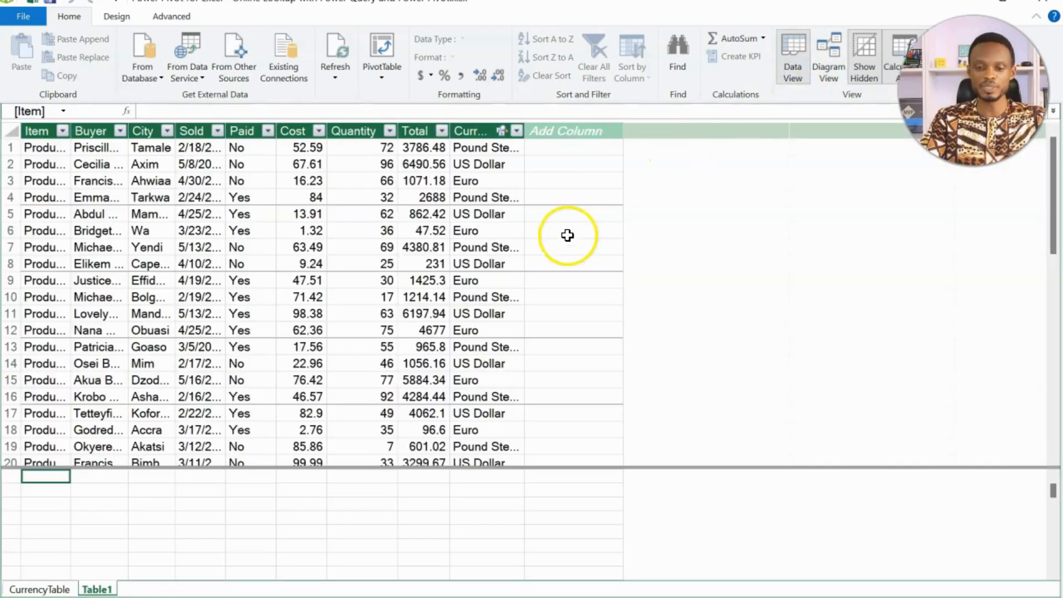
click(561, 129)
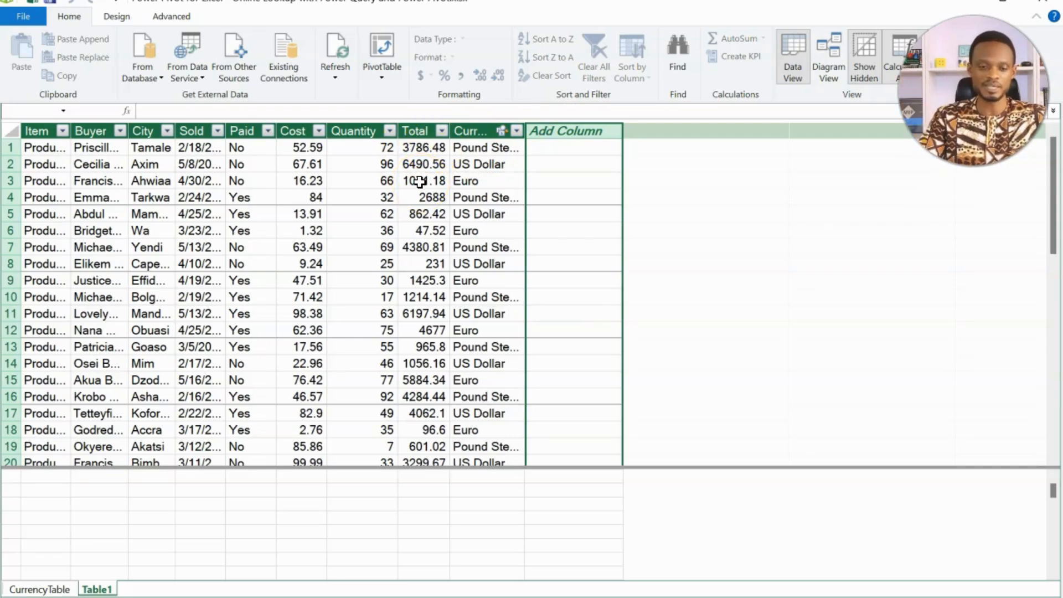
click(370, 109)
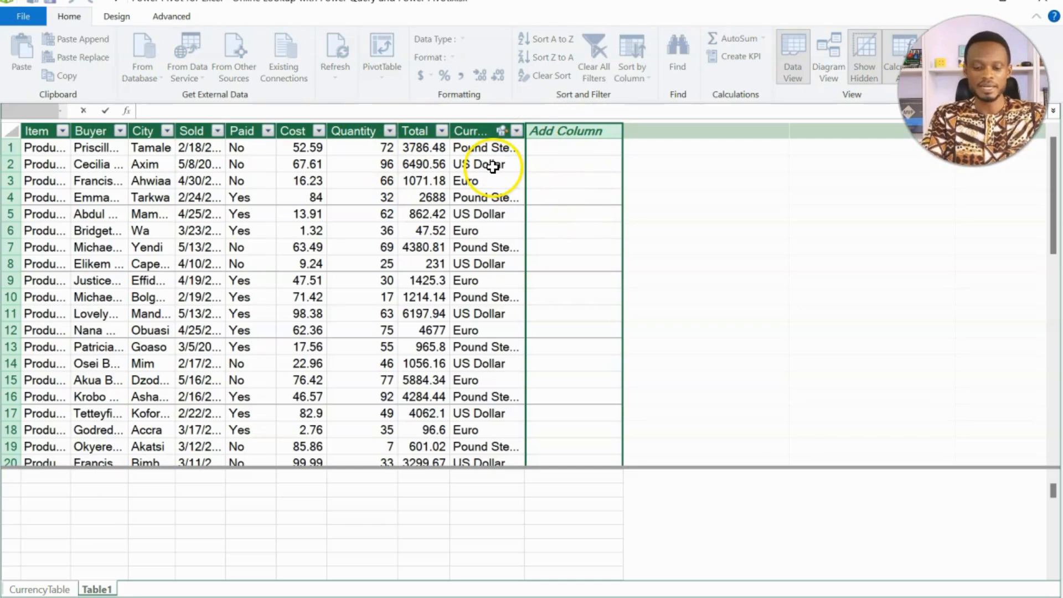
text(Conversion)
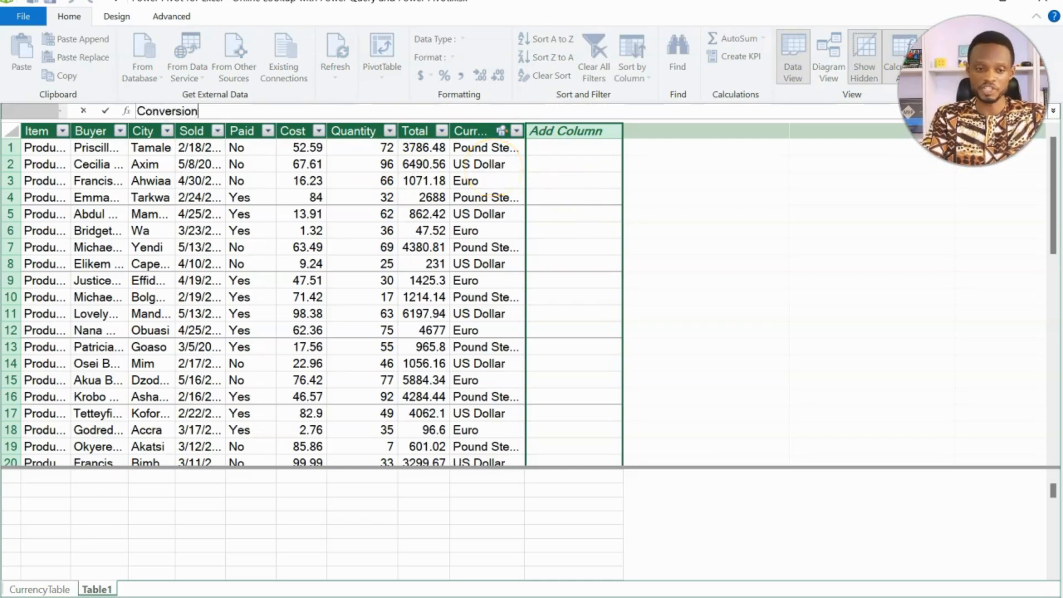
text(:=)
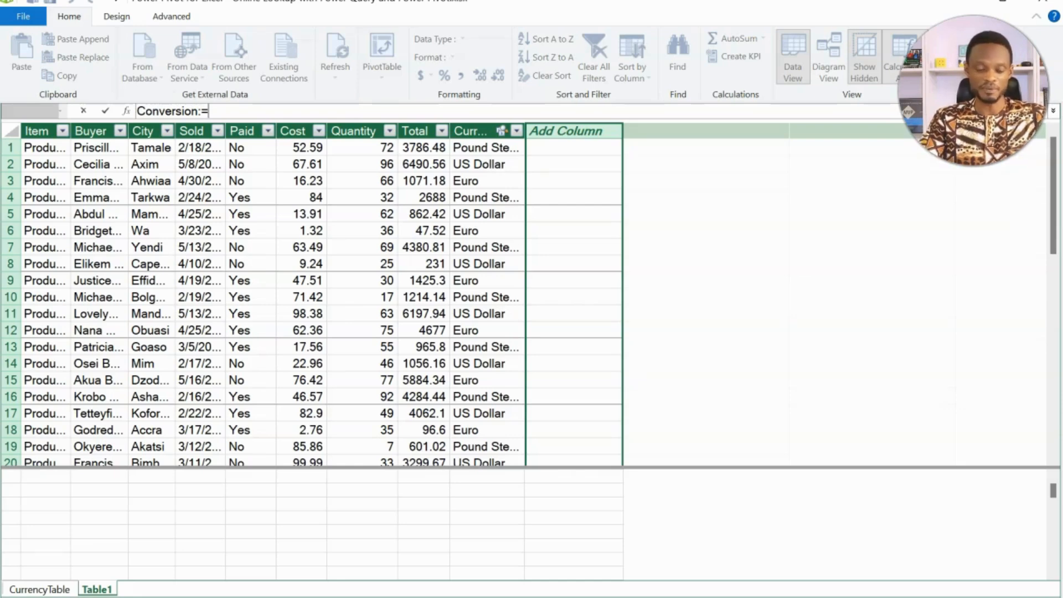
text([)
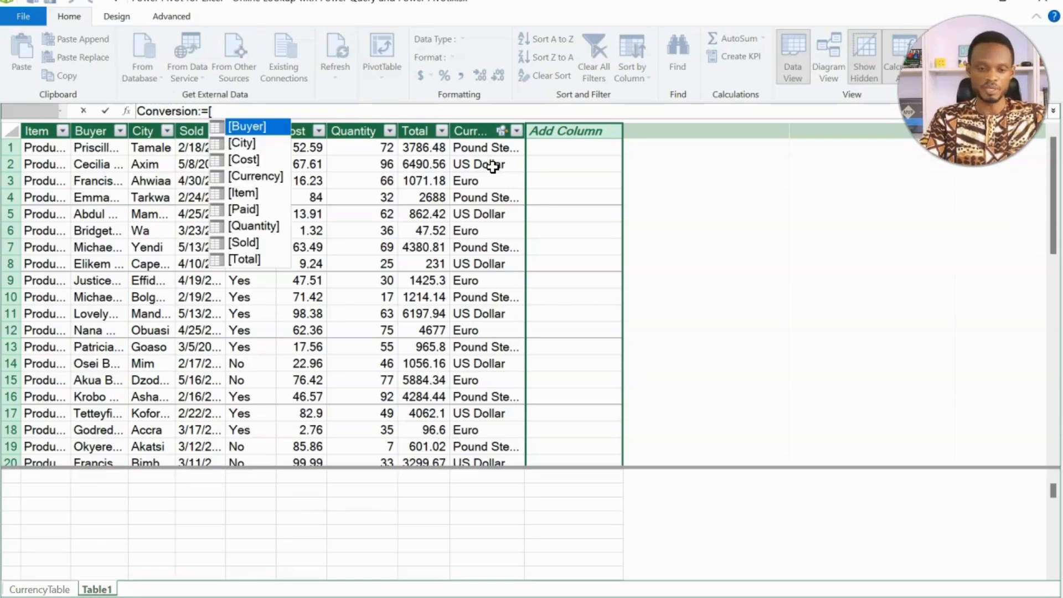
key(Down)
key(Down)
key(Down)
key(Down)
key(Down)
key(Down)
key(Down)
key(Down)
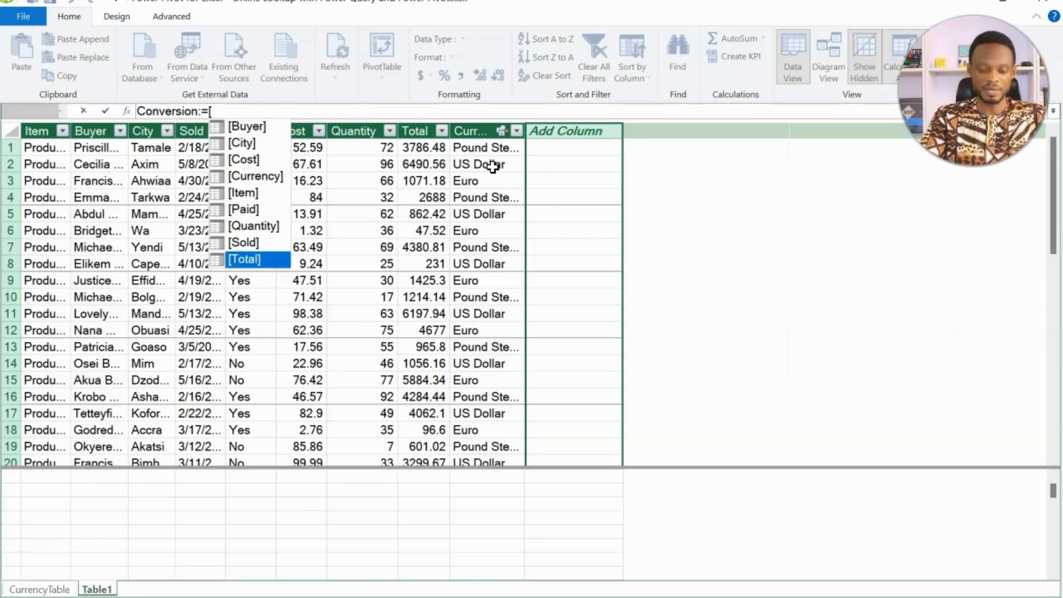
key(Tab)
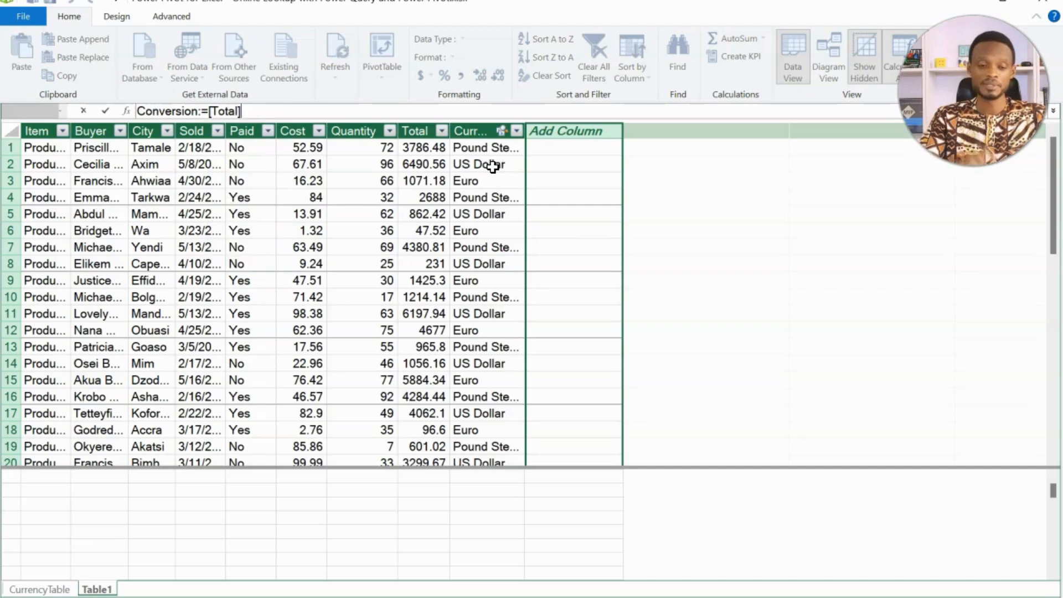
Step: Complete the Conversion formula by multiplying the total by RELATED(CurrencyTable[Mid Rate]), and commit it
text(*)
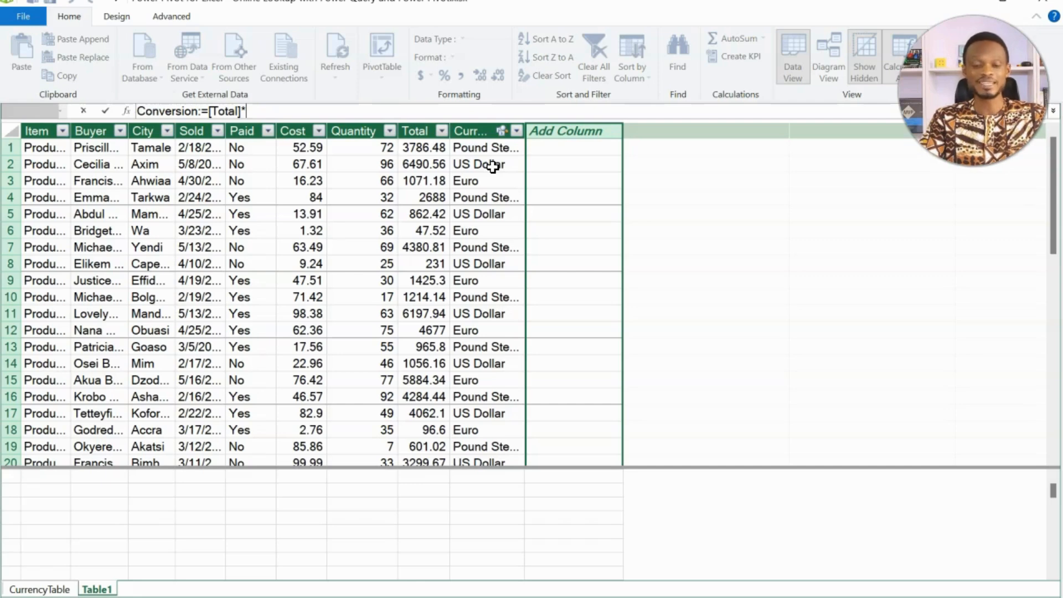
text(rel)
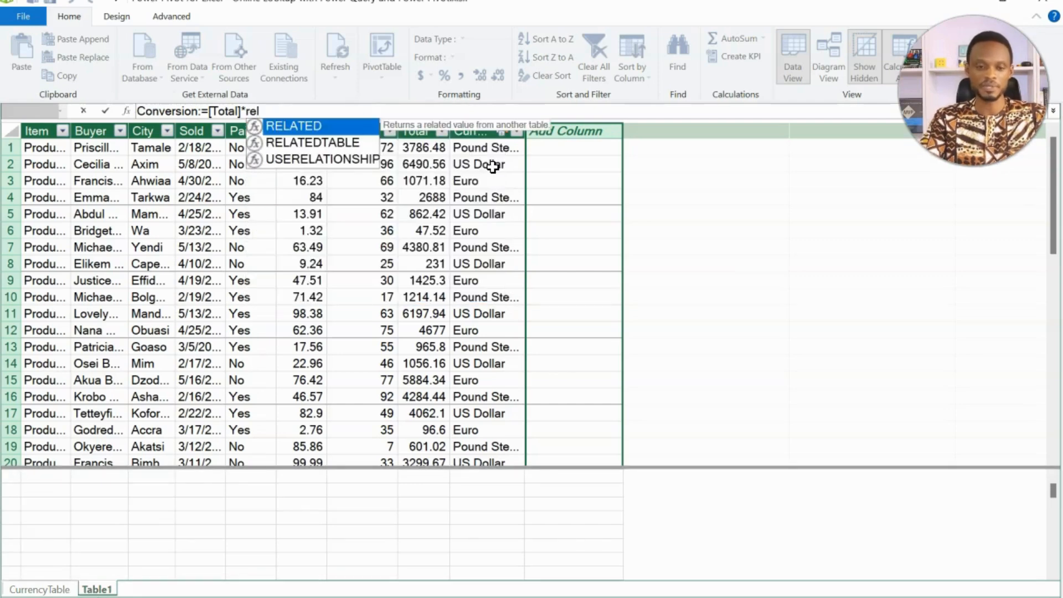
key(Tab)
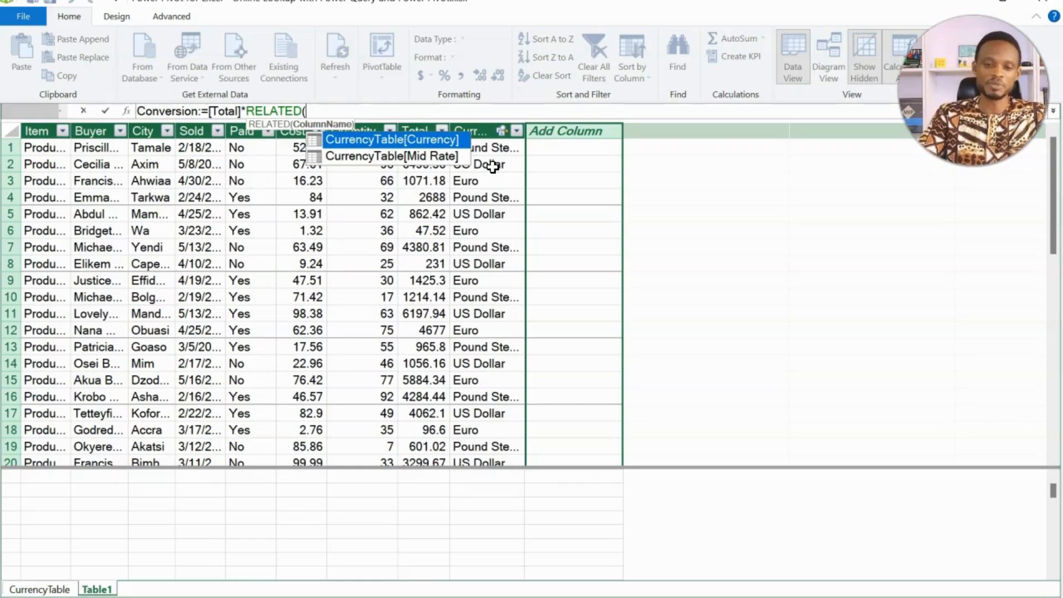
key(Down)
key(Tab)
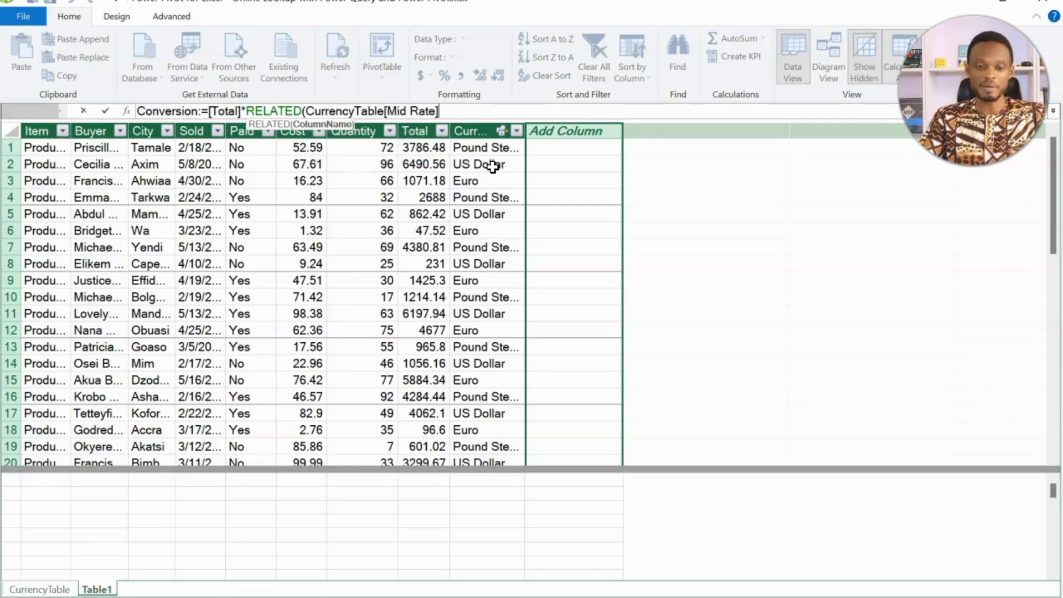
text())
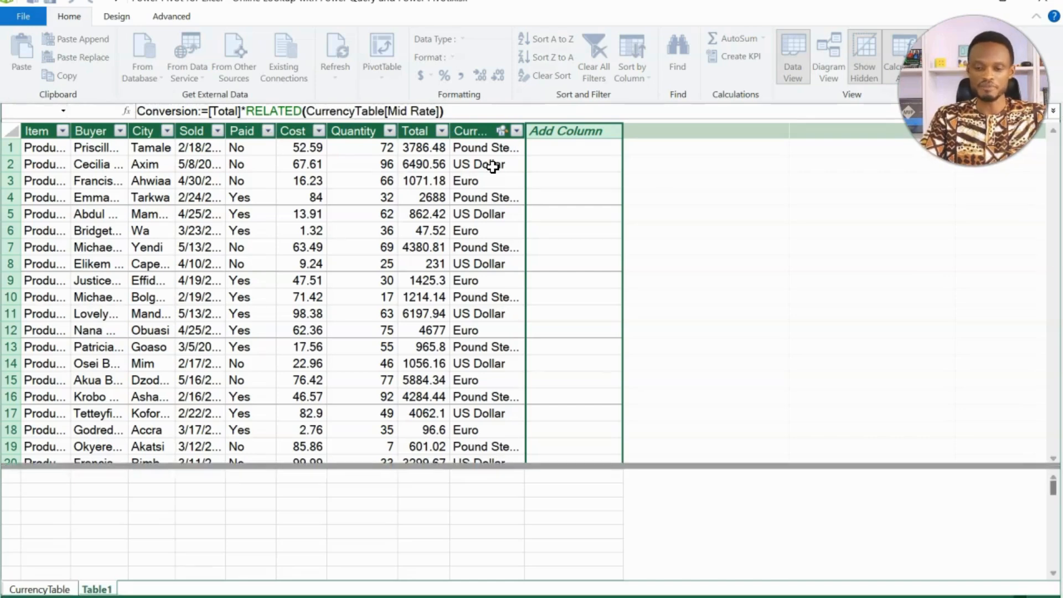
key(Return)
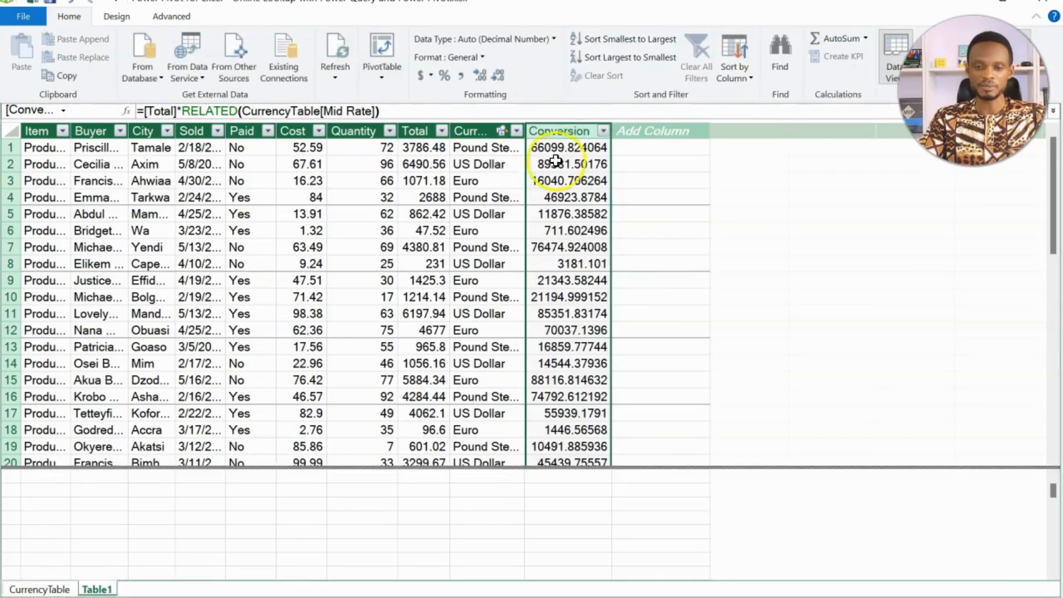
Step: Format the Conversion column as decimal numbers with a thousands separator
click(568, 133)
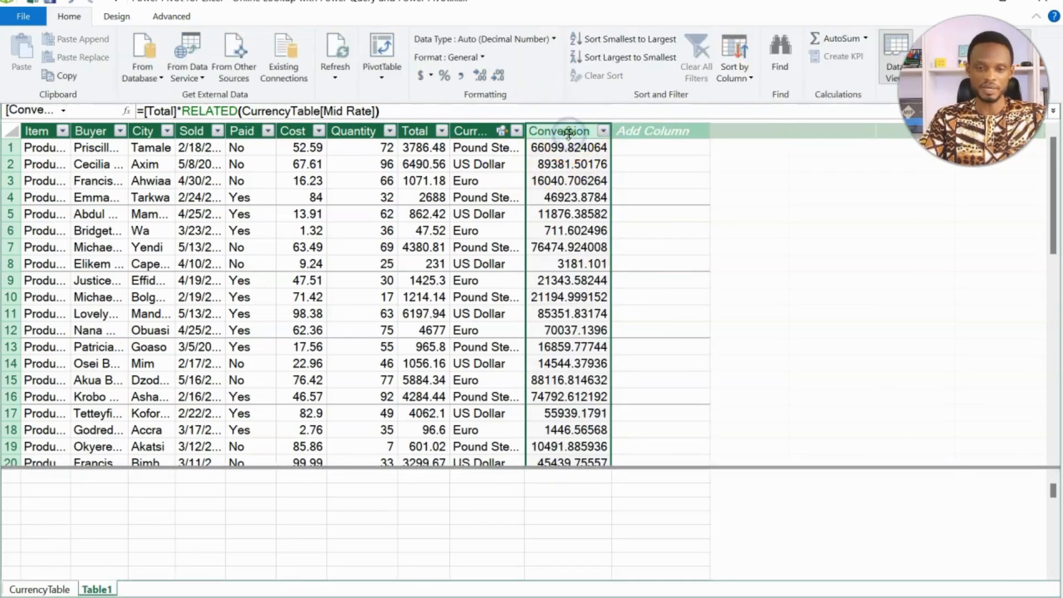
click(460, 77)
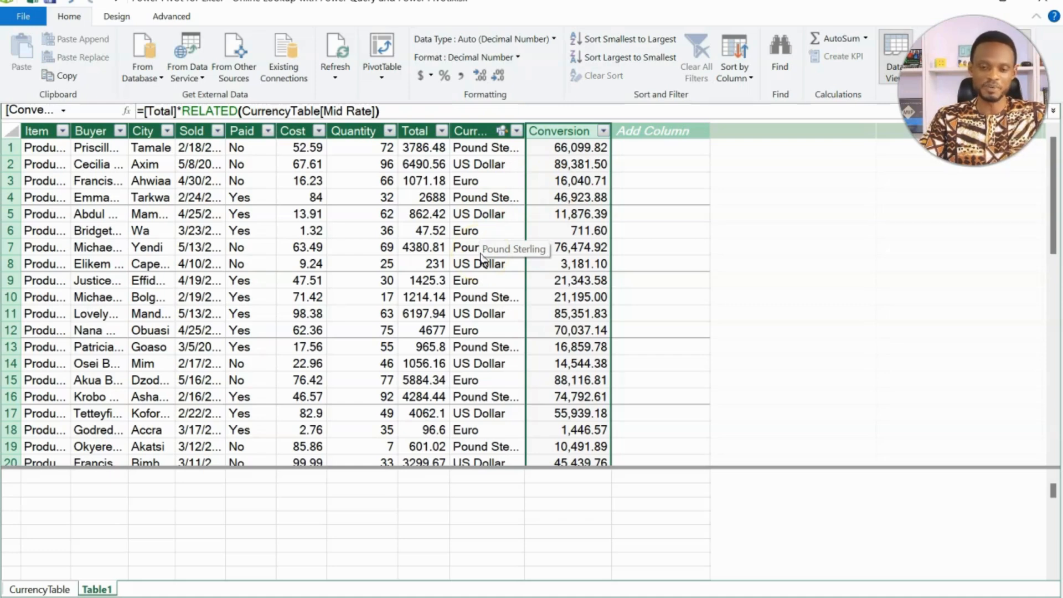
Step: Create a PivotTable from the Data Model on a new worksheet, enable external content and make the file a trusted document
click(375, 67)
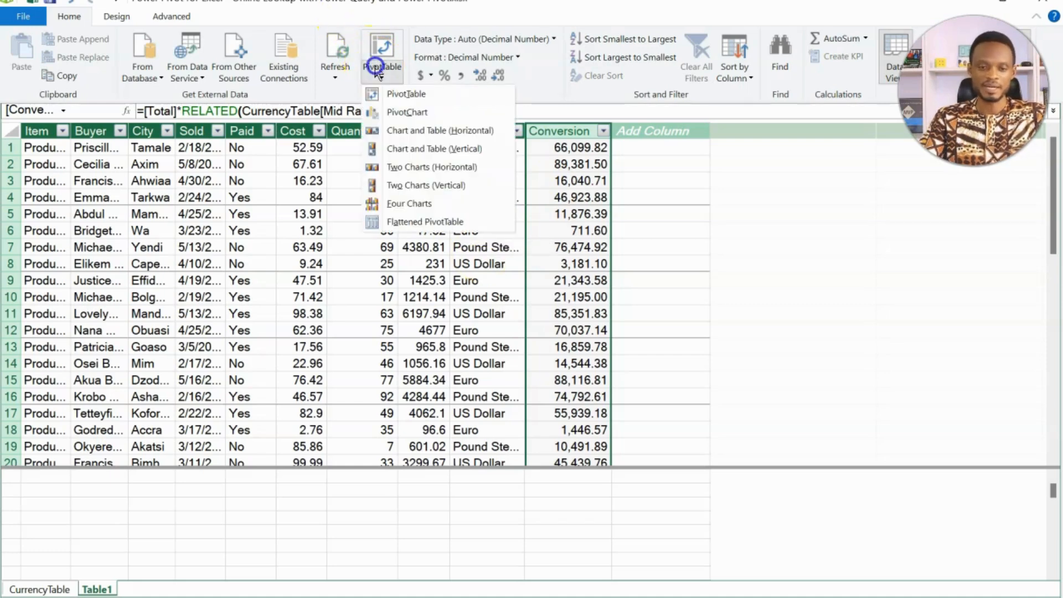
click(395, 94)
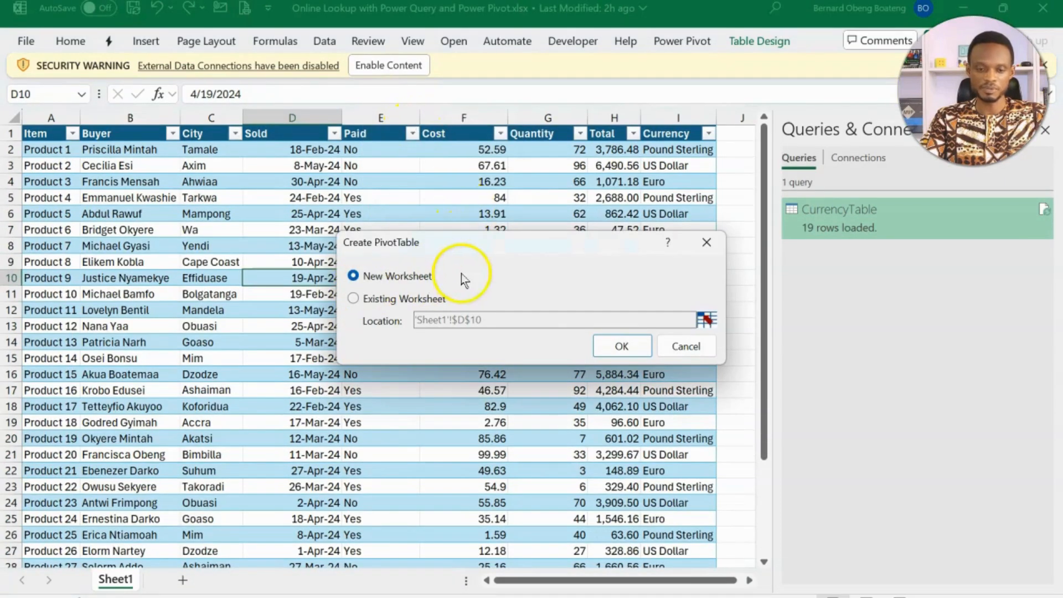
click(614, 347)
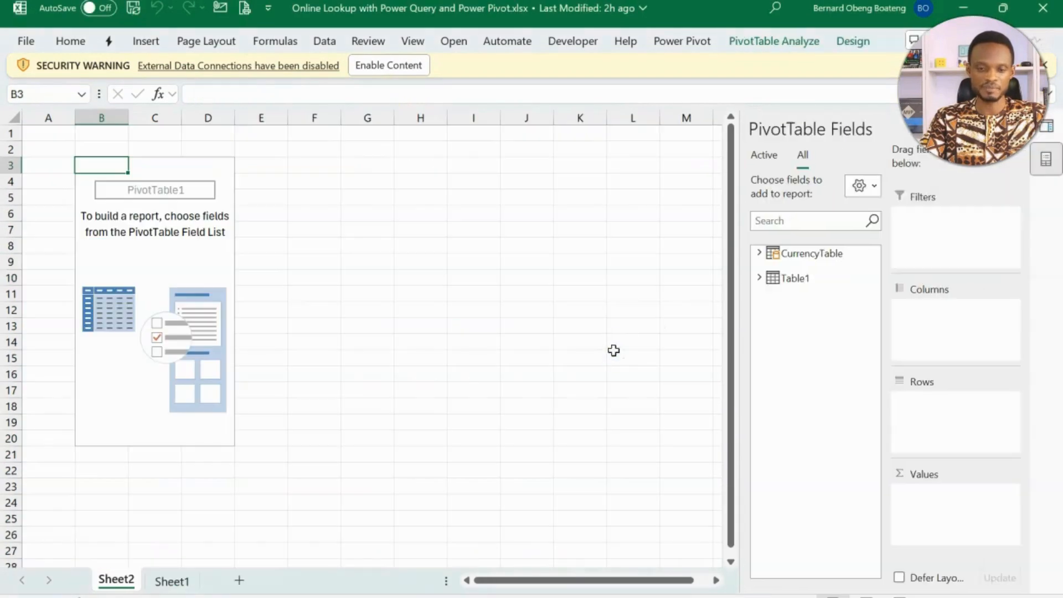
click(390, 66)
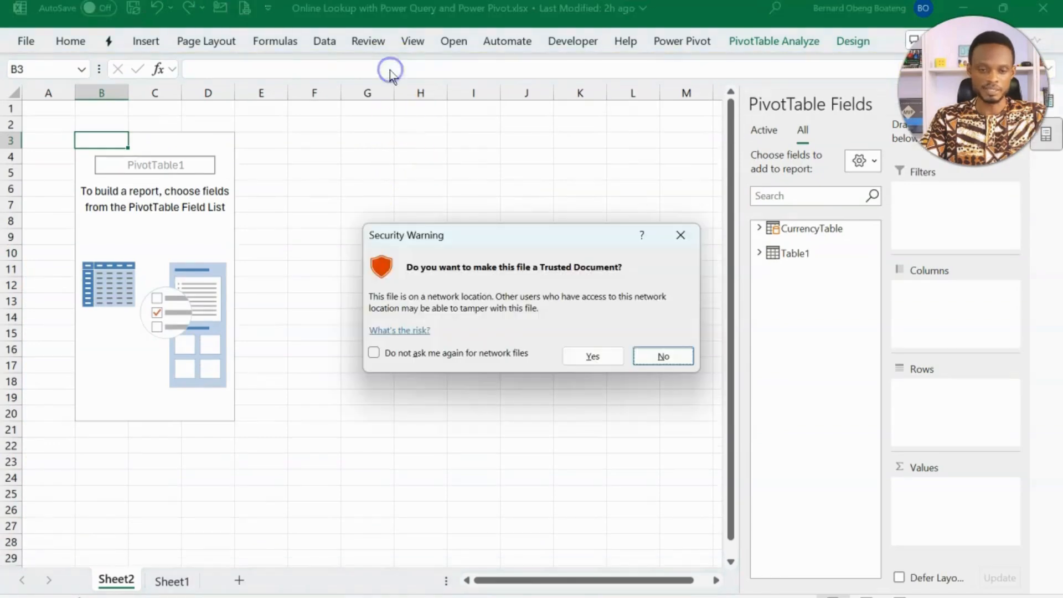
click(583, 353)
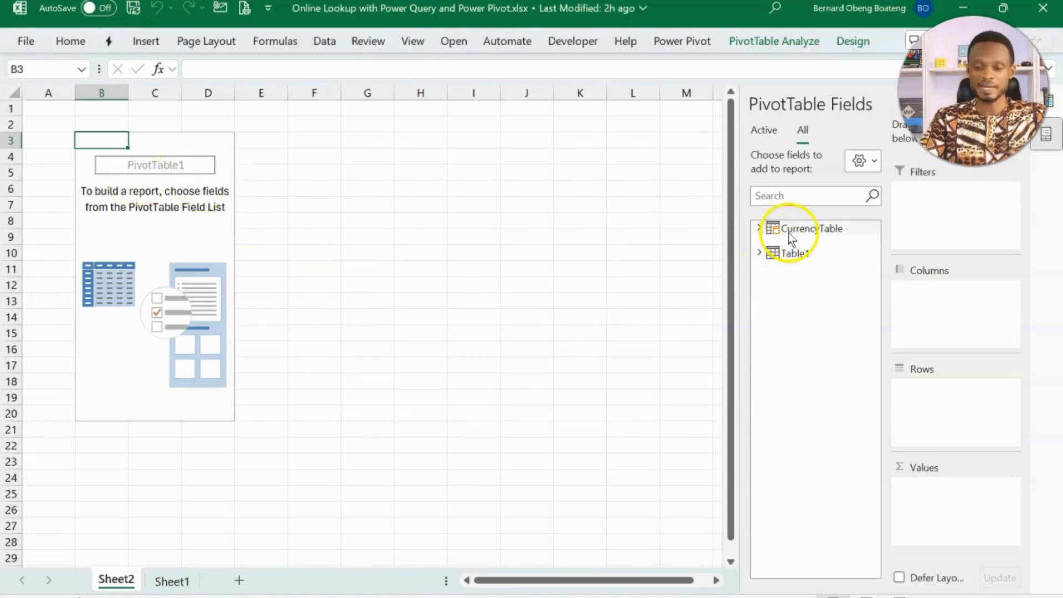
Step: Summarize Conversion from Table1 as the PivotTable's values and group it by City in the rows
click(760, 254)
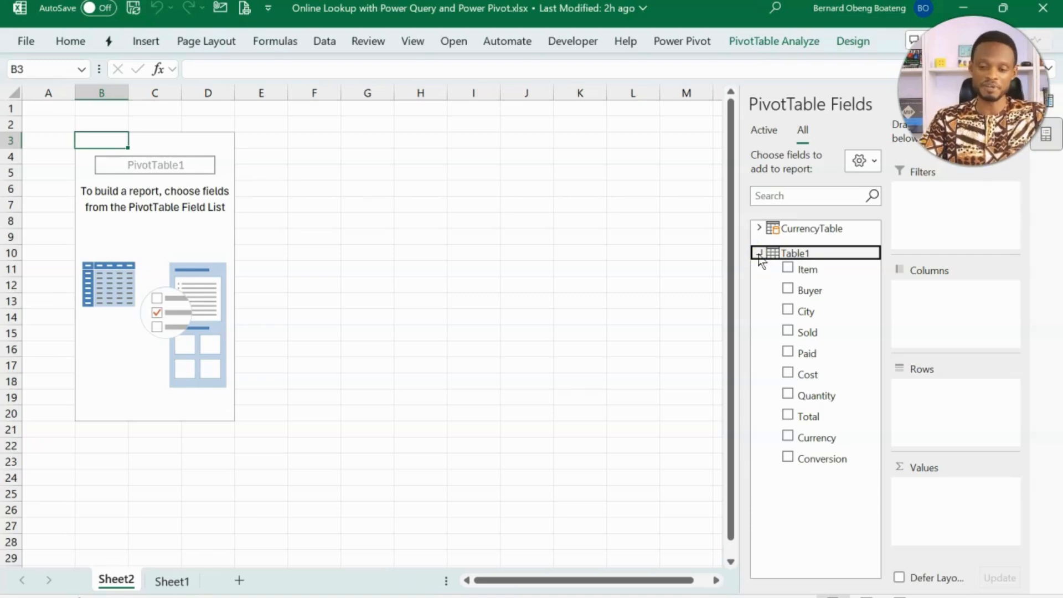
drag(822, 461, 909, 505)
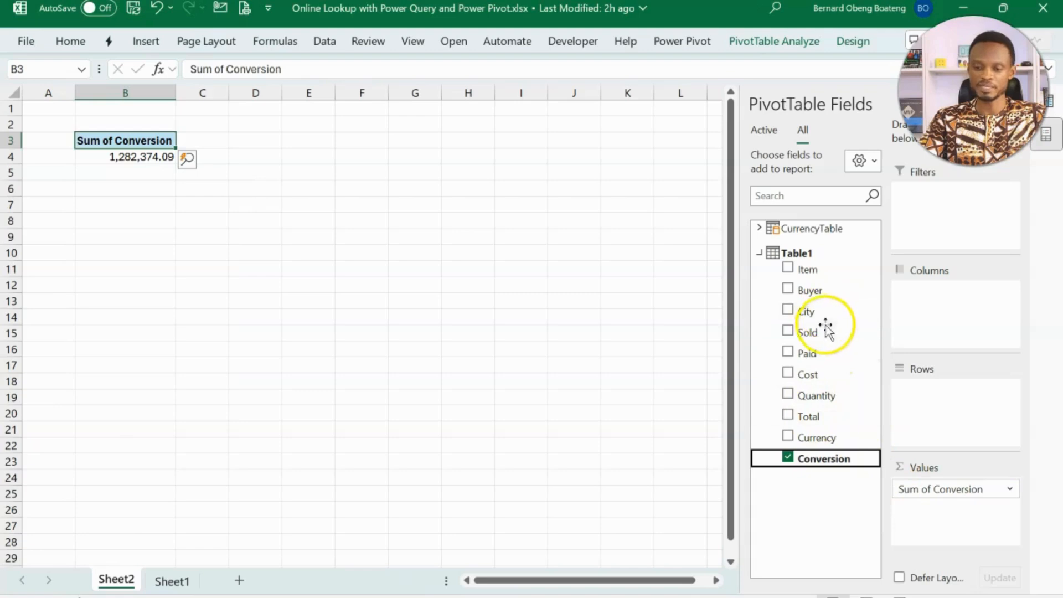
drag(825, 311, 902, 394)
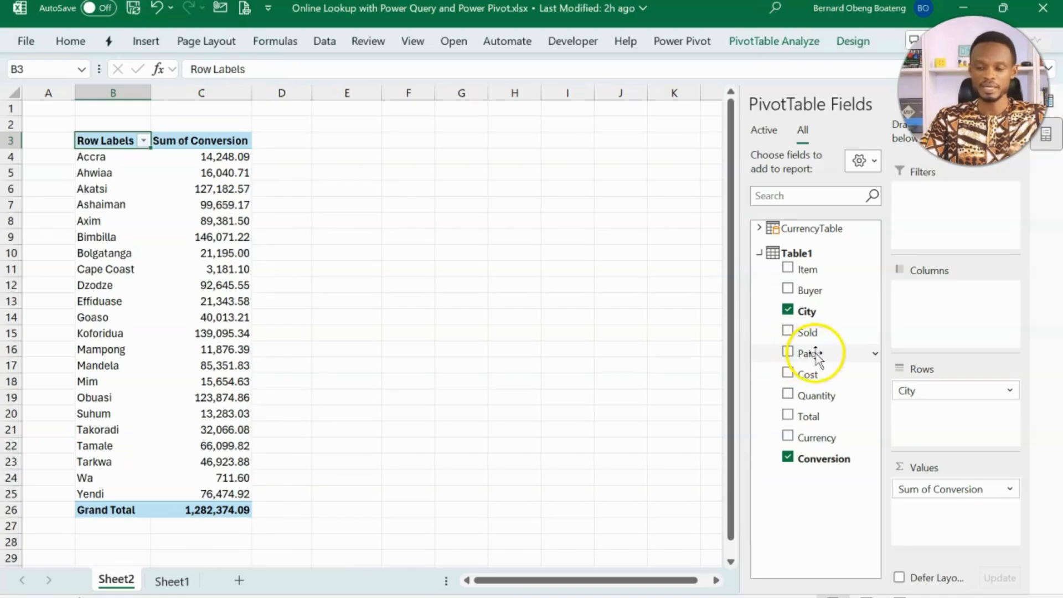
Step: Add Paid as a report filter on the PivotTable and filter it to No
click(813, 354)
drag(813, 354, 917, 222)
click(244, 109)
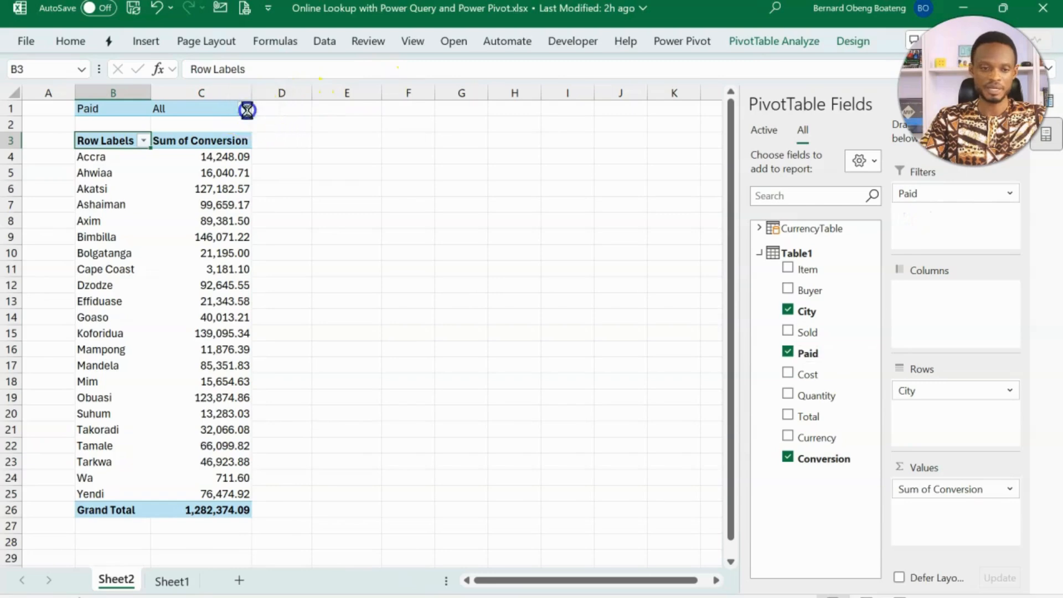
click(62, 151)
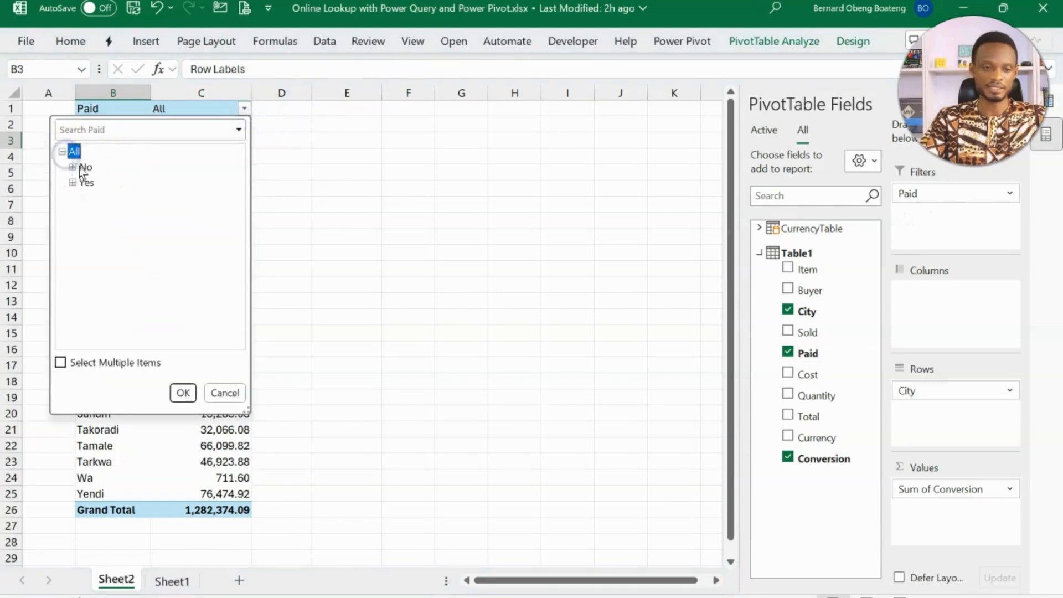
click(85, 167)
click(183, 392)
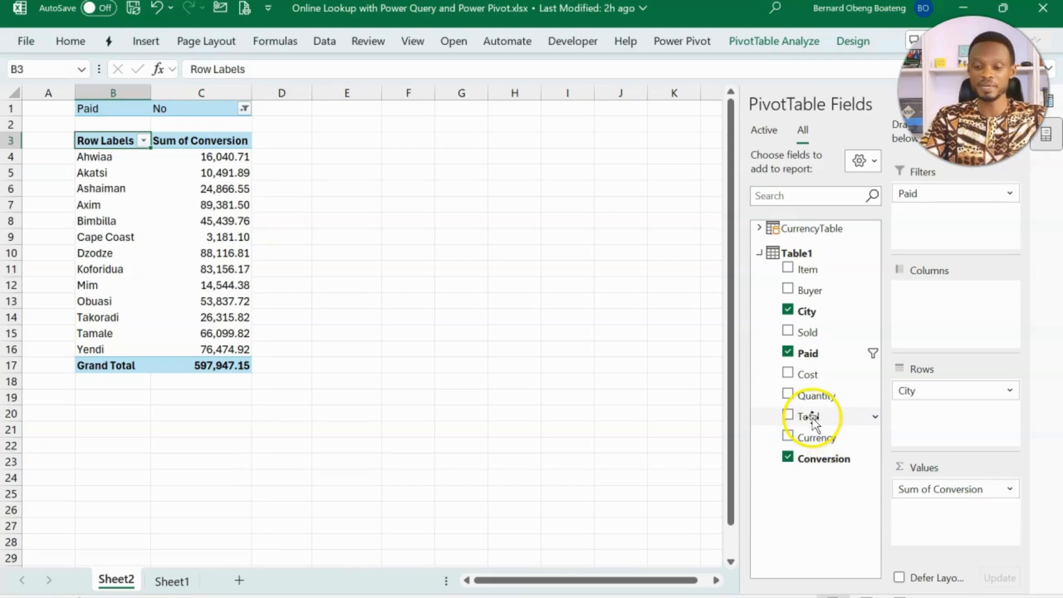
Step: Add Total to the PivotTable values ahead of Conversion and nest Currency under City in the rows
drag(813, 419, 931, 476)
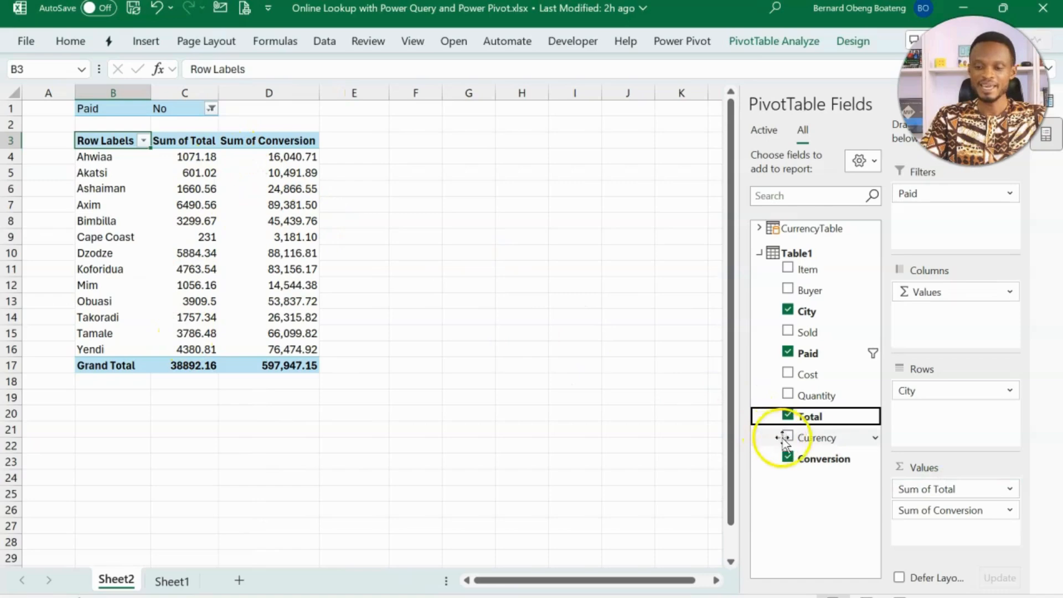
drag(815, 437, 911, 426)
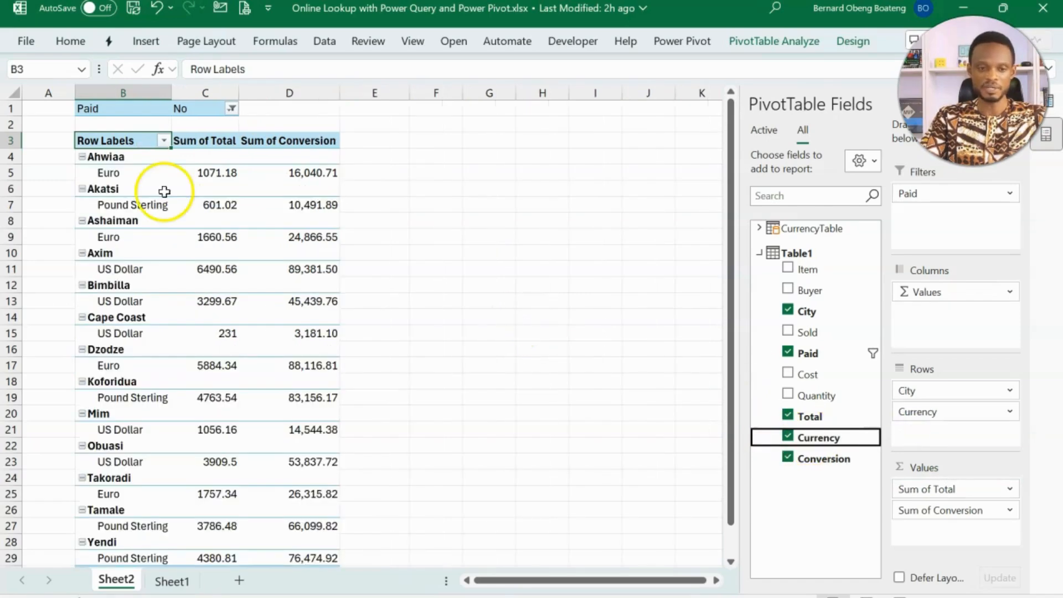
click(110, 173)
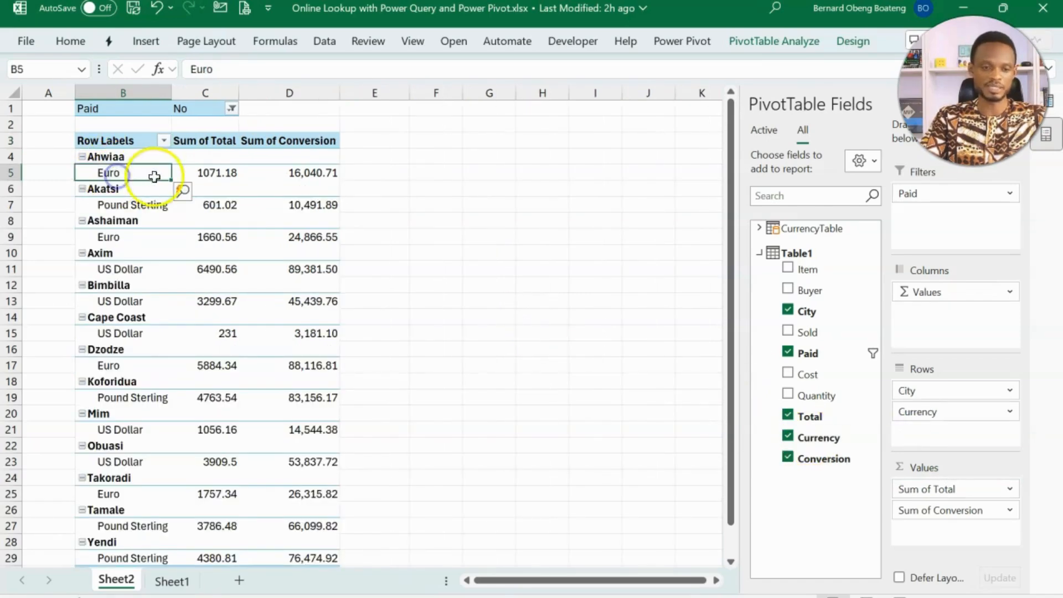
click(214, 175)
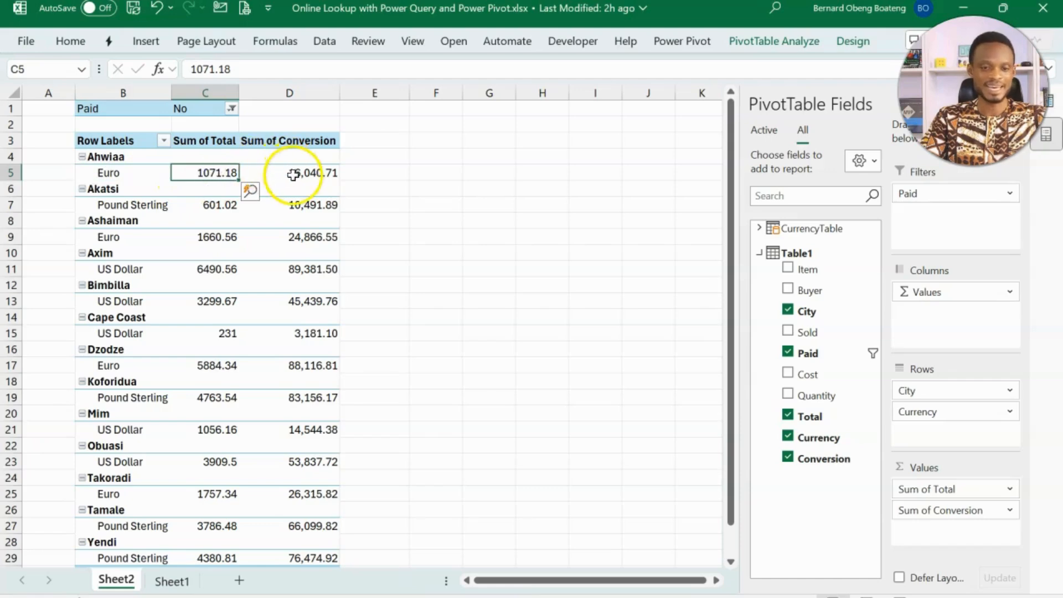
click(293, 172)
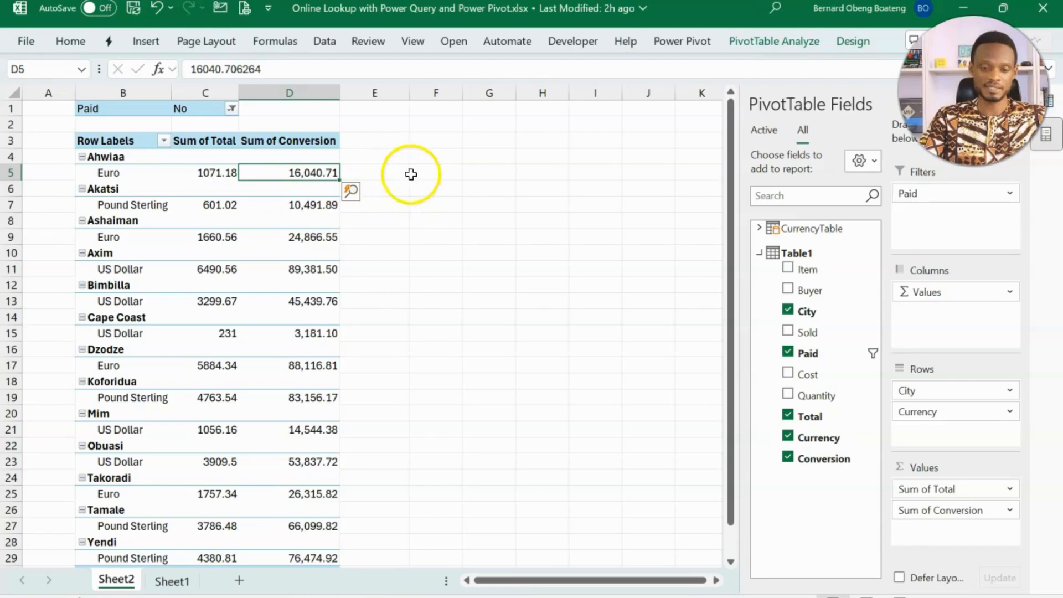
Step: Divide the conversion by the total beside the PivotTable with =D5/C5 in E5, and fill it down to E28
click(389, 178)
text(=)
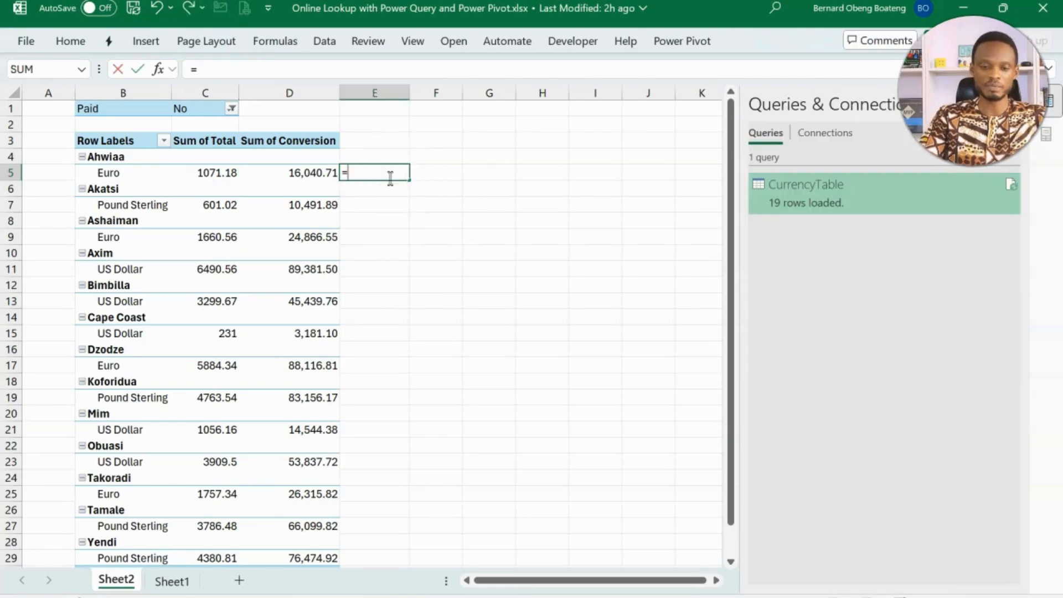
click(292, 173)
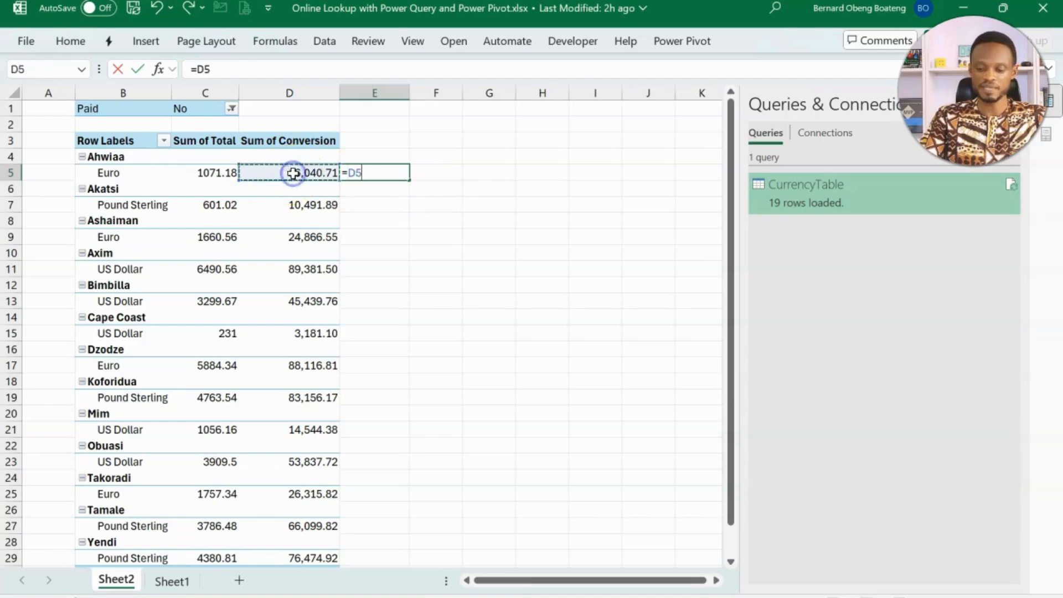
text(/)
click(224, 173)
key(Return)
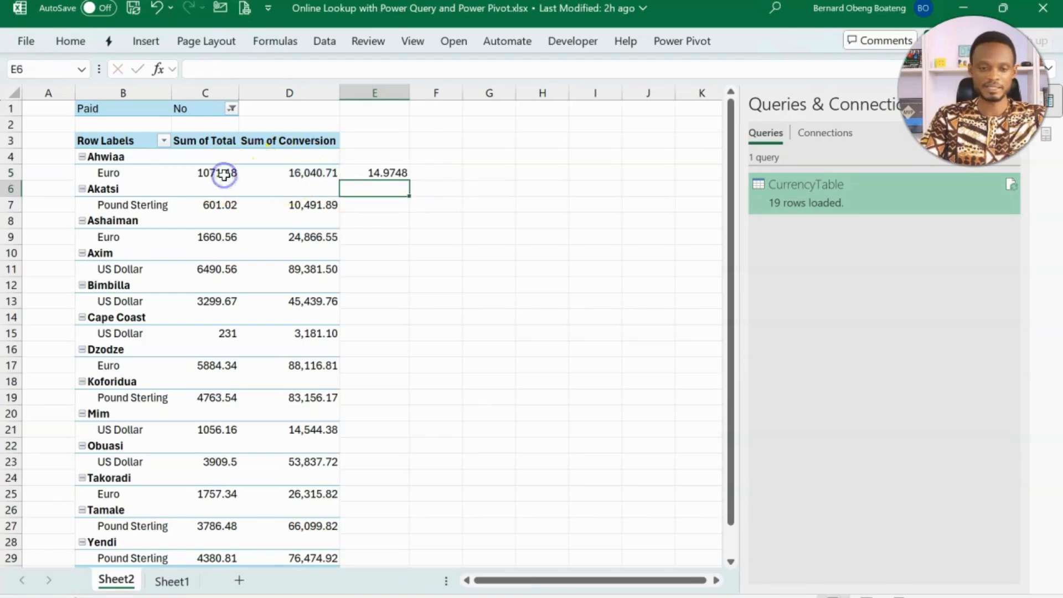
click(393, 173)
drag(393, 174, 367, 537)
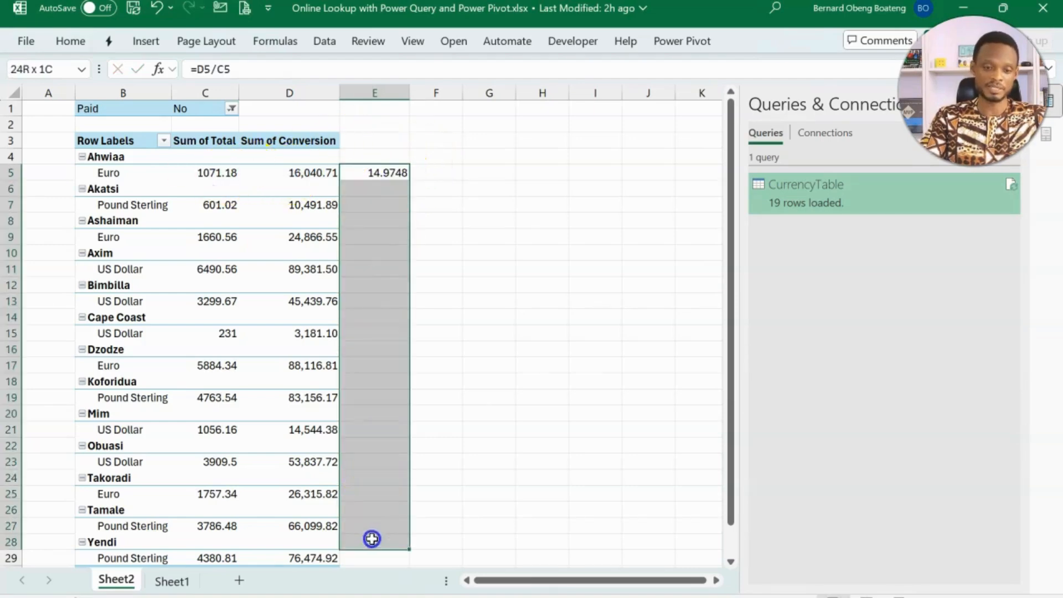
key(ctrl+d)
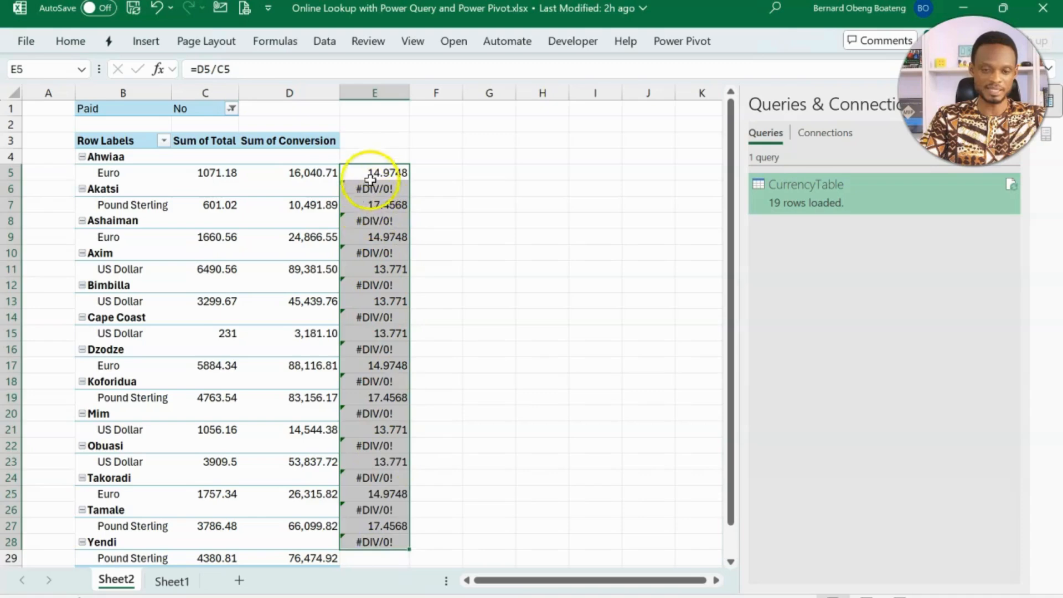
Step: Change the E5 formula to =IFERROR(D5/C5,"") and fill it down to E28
double_click(366, 172)
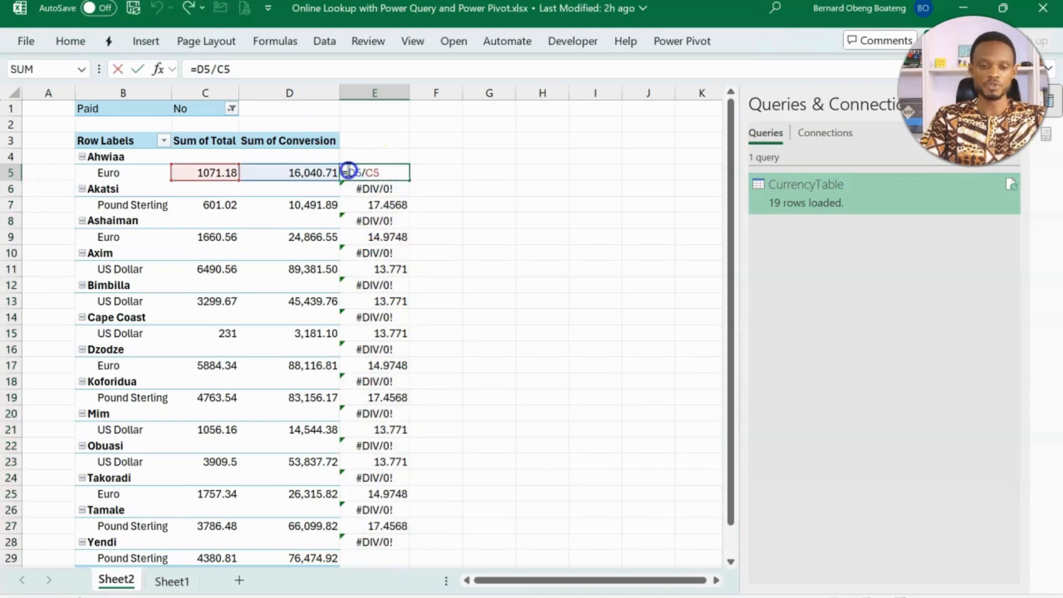
text(IFERROR()
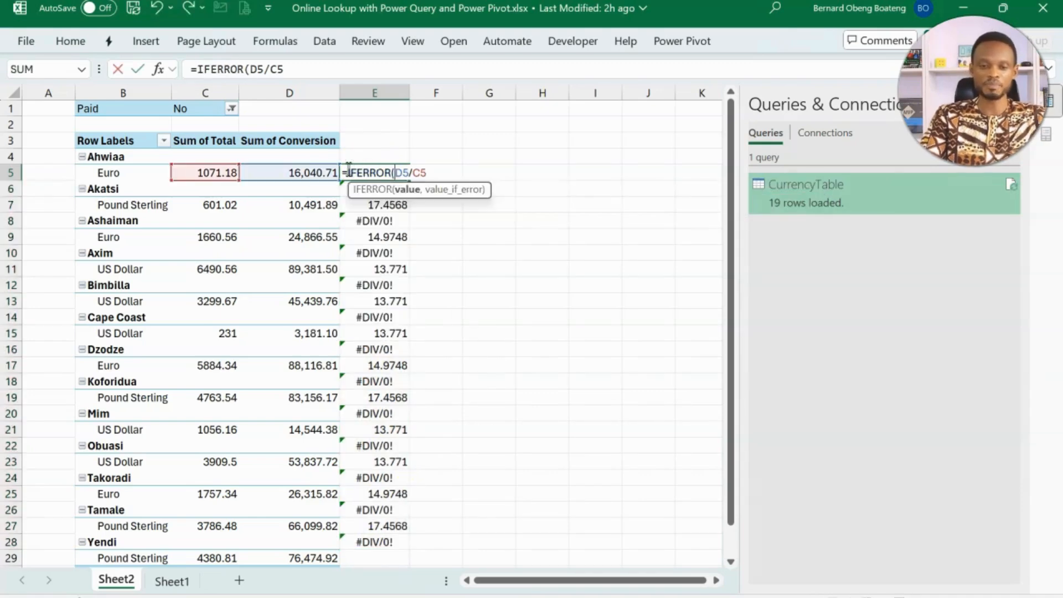
click(453, 176)
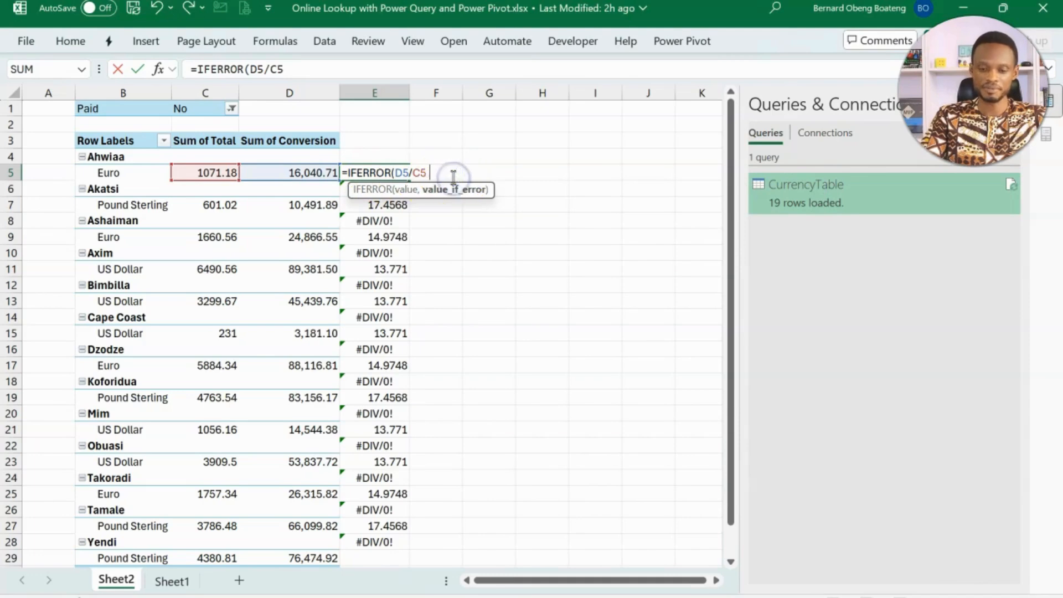
text(,"")
key(Return)
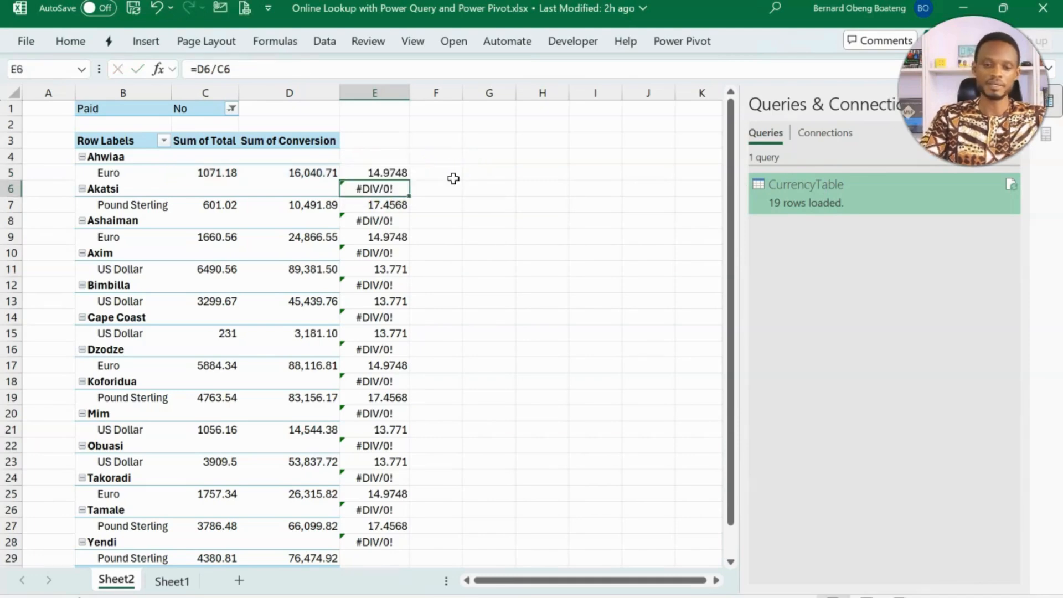
click(396, 176)
drag(397, 176, 373, 546)
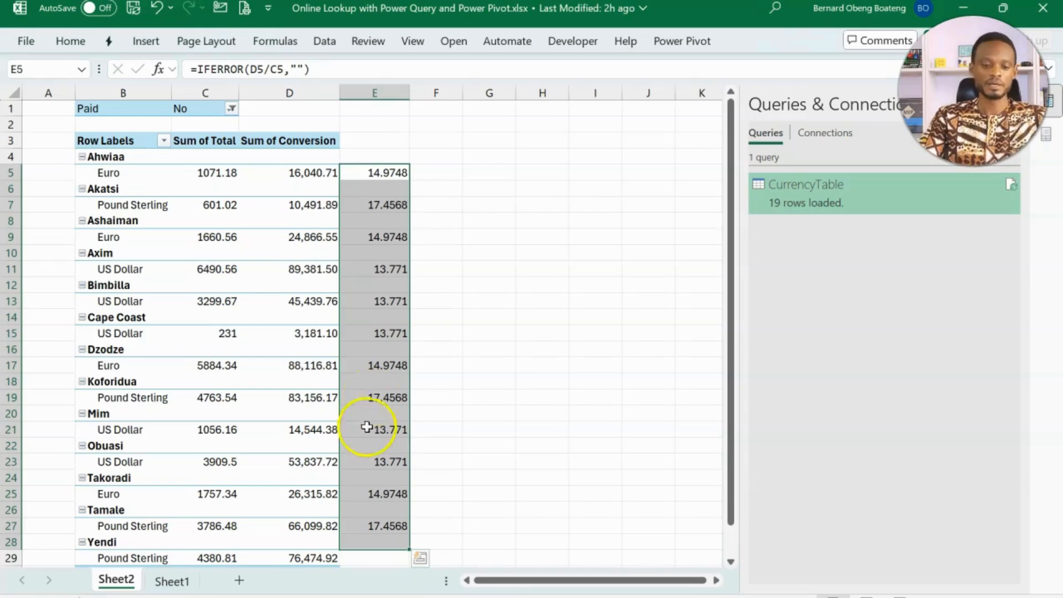
Step: Set the Paid status of Product 6 in Sheet1 cell E7 to No, and return to the PivotTable on Sheet2
click(532, 240)
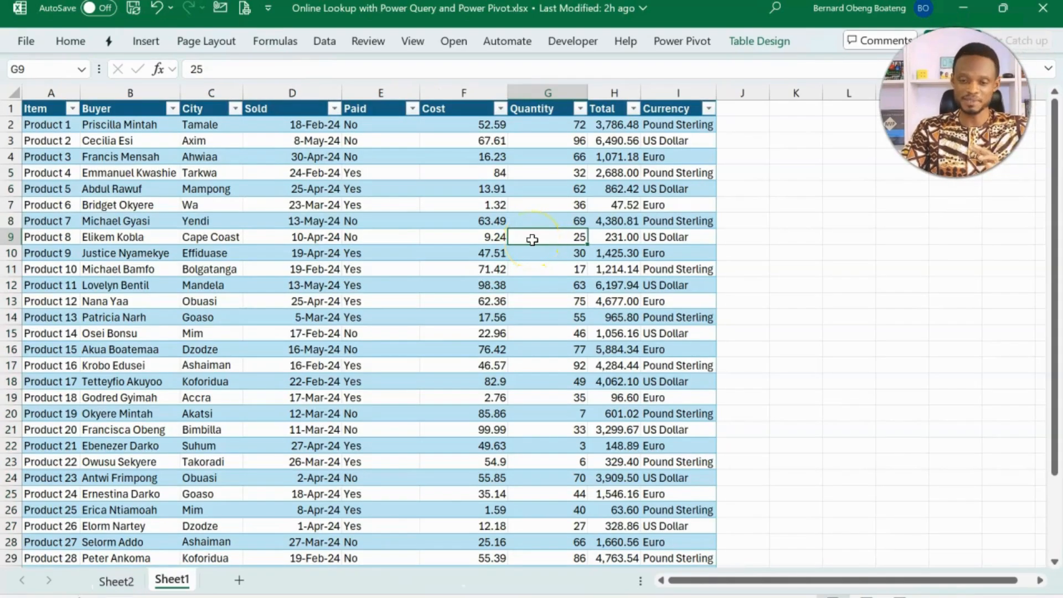
click(373, 249)
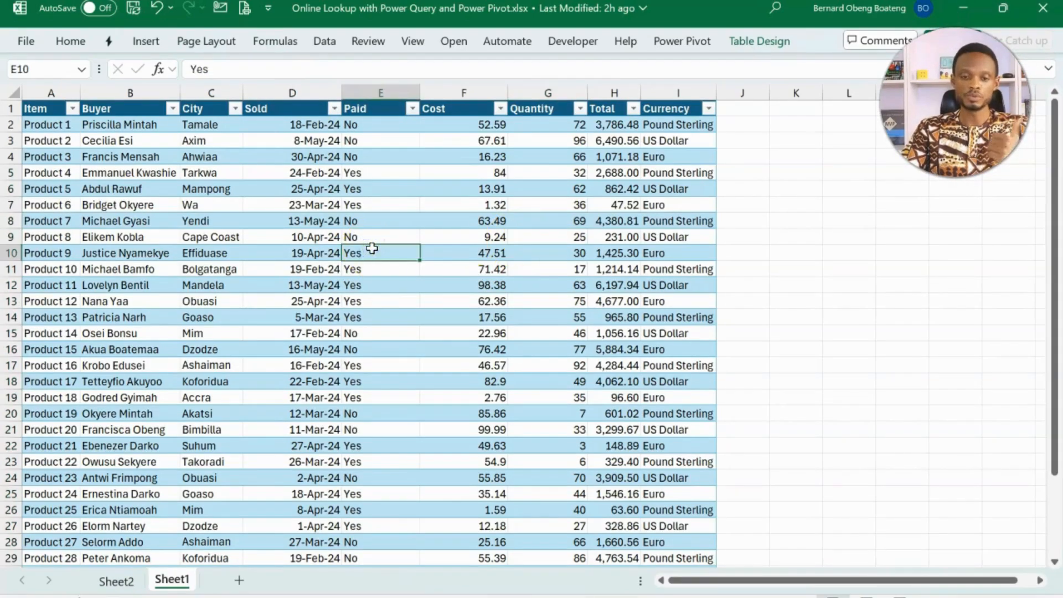
click(379, 203)
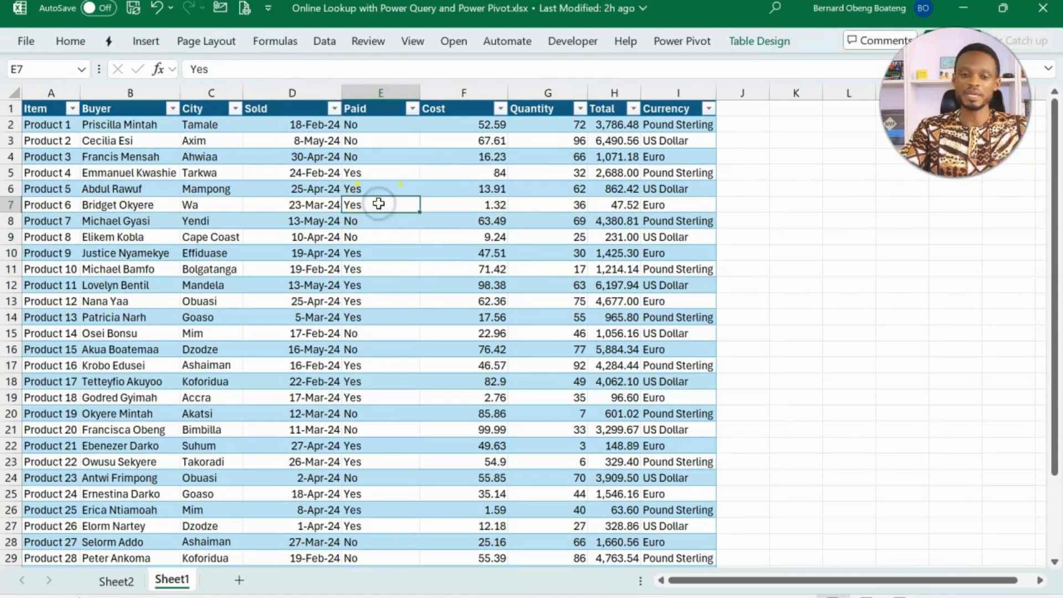
text(No)
key(Return)
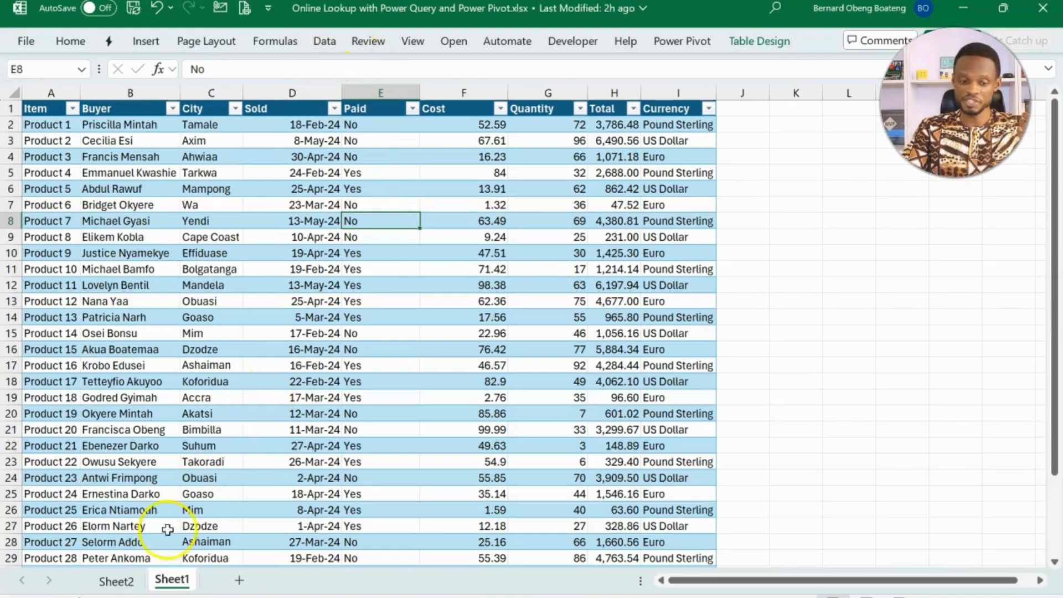
click(129, 583)
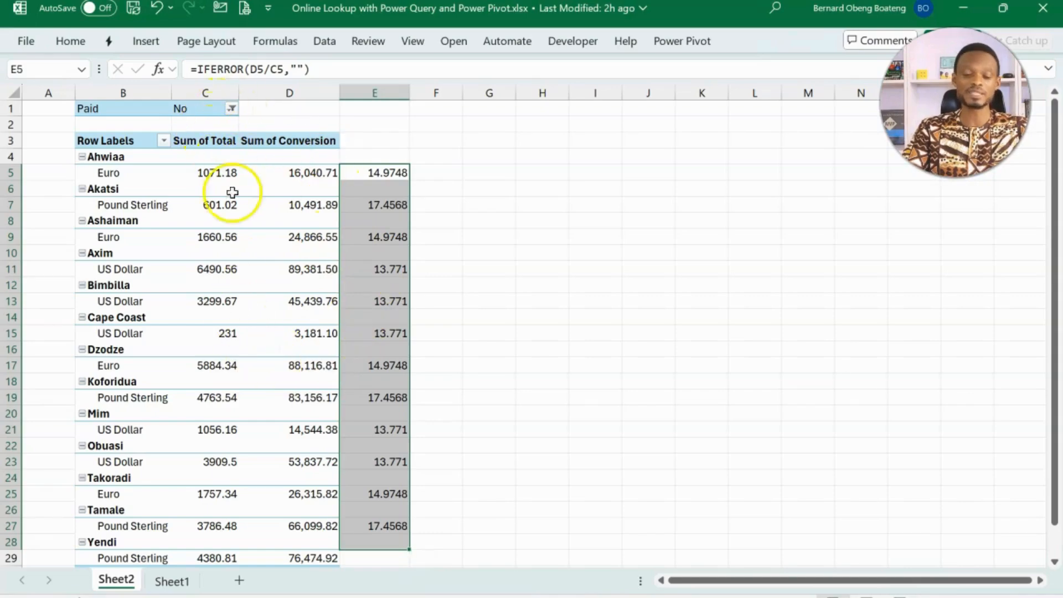
click(245, 285)
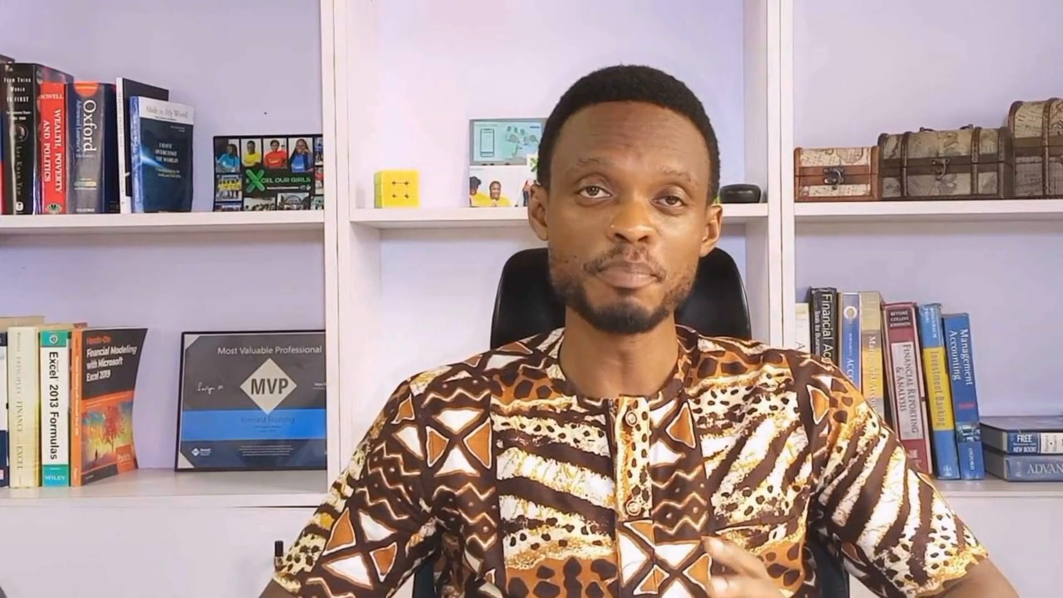